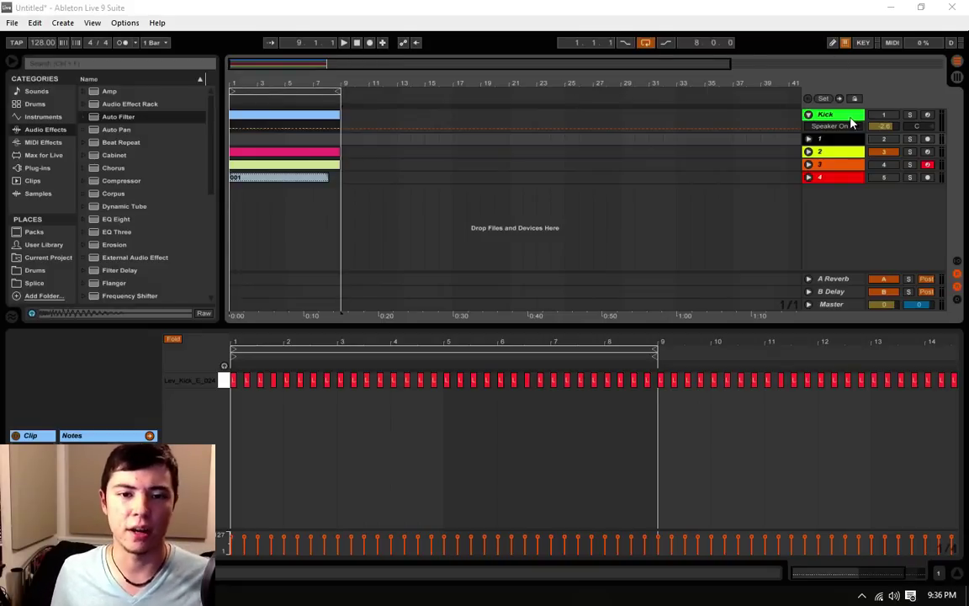
# - Enlarge the height of the Kick track in the arrangement to show its MIDI clip contents
pyautogui.click(849, 118)
pyautogui.click(847, 141)
pyautogui.click(842, 118)
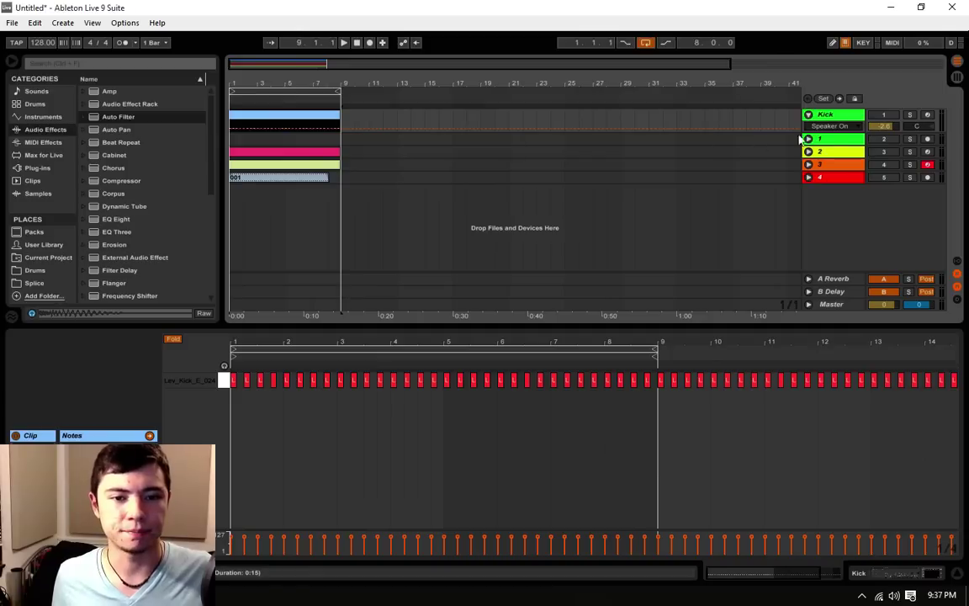
pyautogui.moveTo(825, 132); pyautogui.dragTo(825, 177)
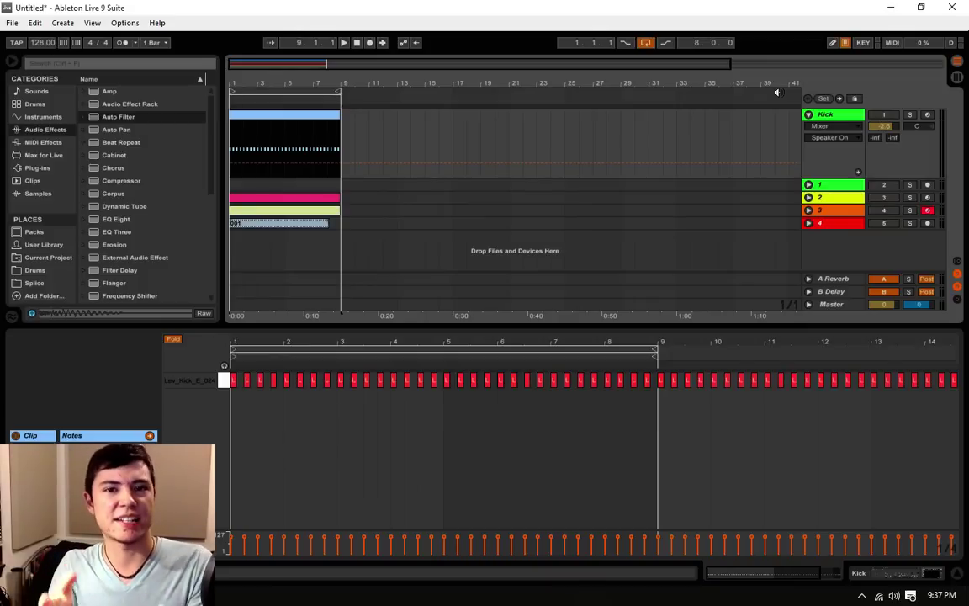
# - Freeze the Kick track
pyautogui.click(827, 116)
pyautogui.rightClick(840, 118)
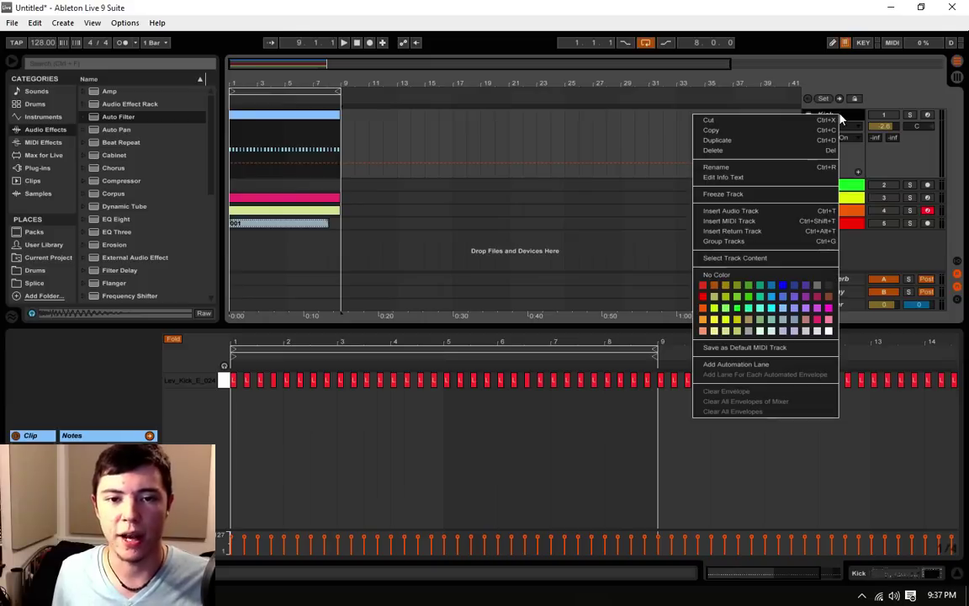
pyautogui.press('Escape')
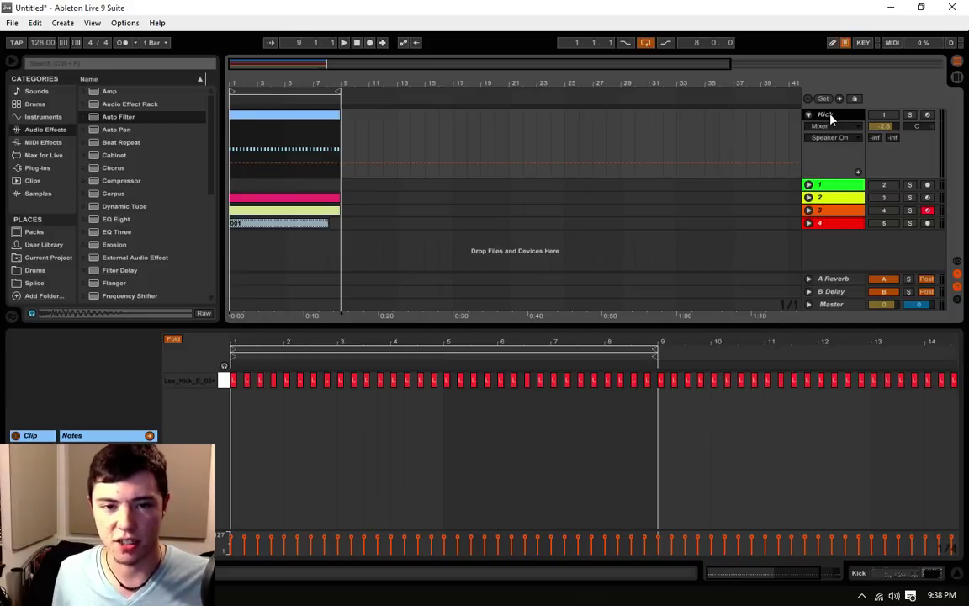
pyautogui.rightClick(830, 119)
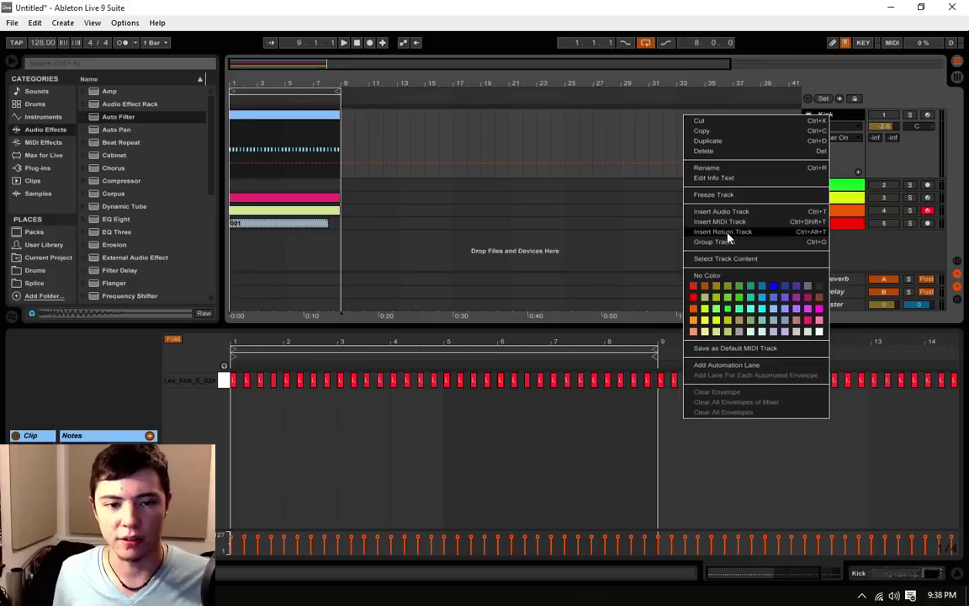
pyautogui.click(844, 118)
pyautogui.rightClick(833, 118)
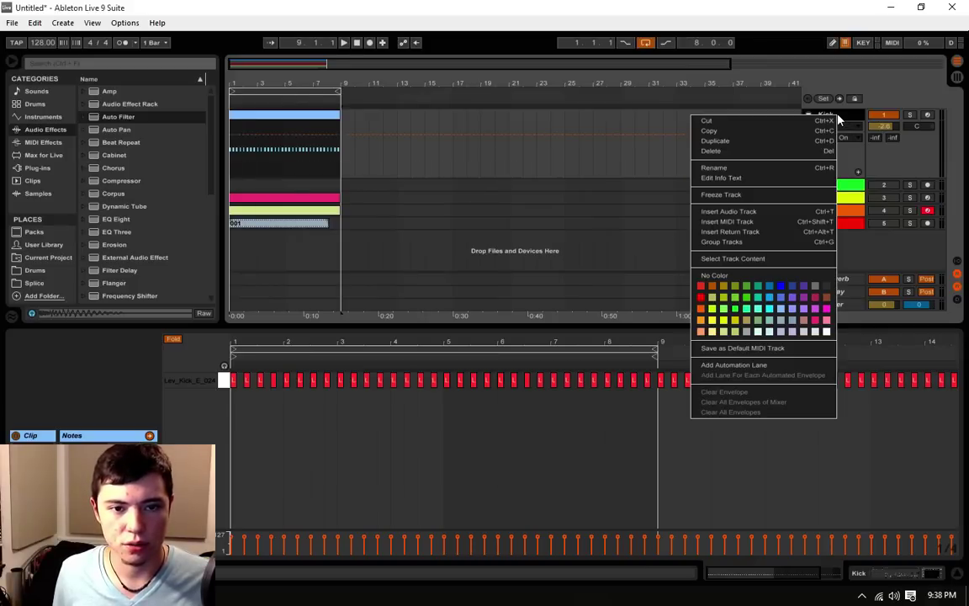
pyautogui.click(734, 195)
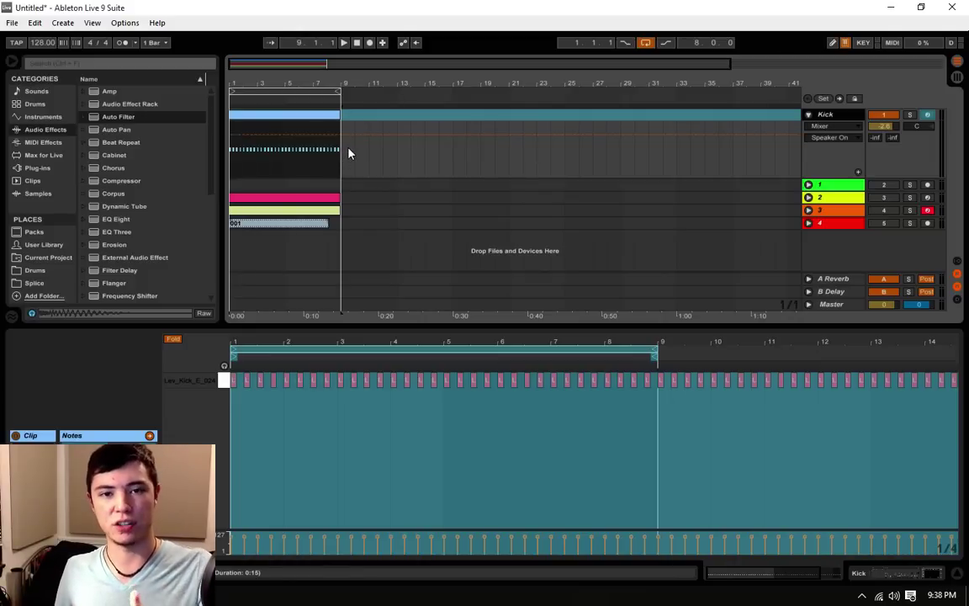
# - Move the frozen Kick clip onto audio track 1 at bar 1 and unfold that track
pyautogui.click(311, 120)
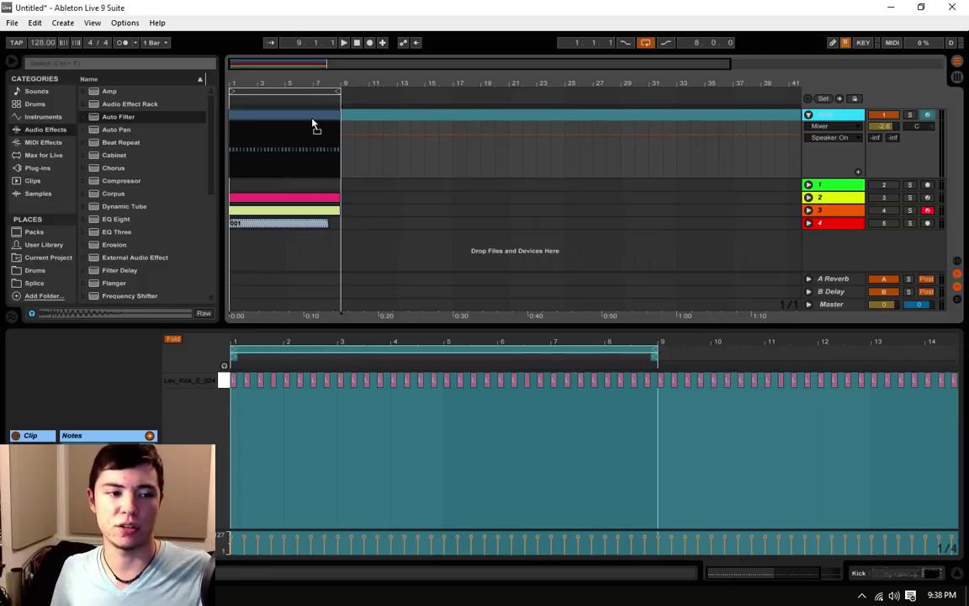
pyautogui.click(828, 185)
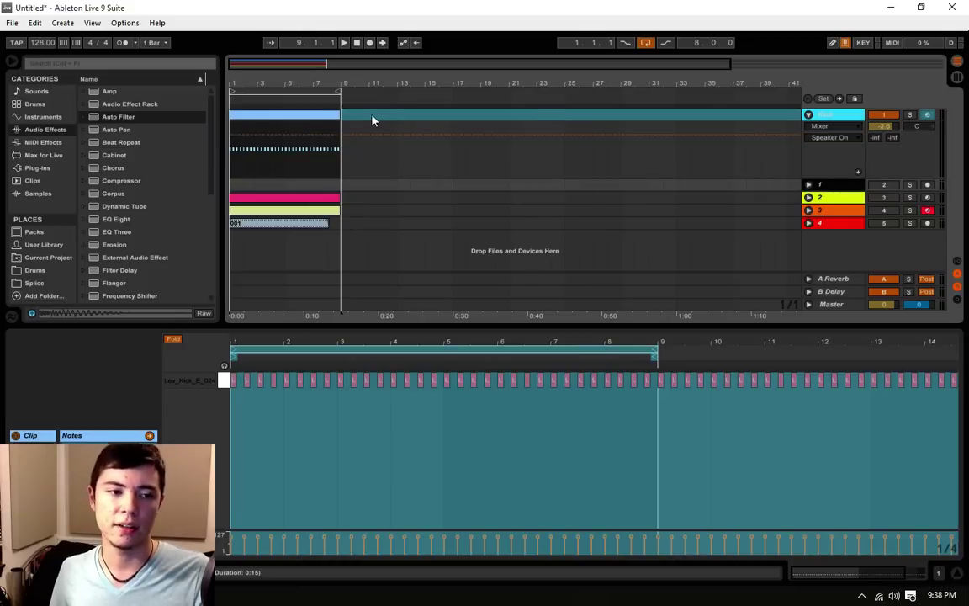
pyautogui.click(324, 116)
pyautogui.moveTo(307, 119); pyautogui.dragTo(279, 182)
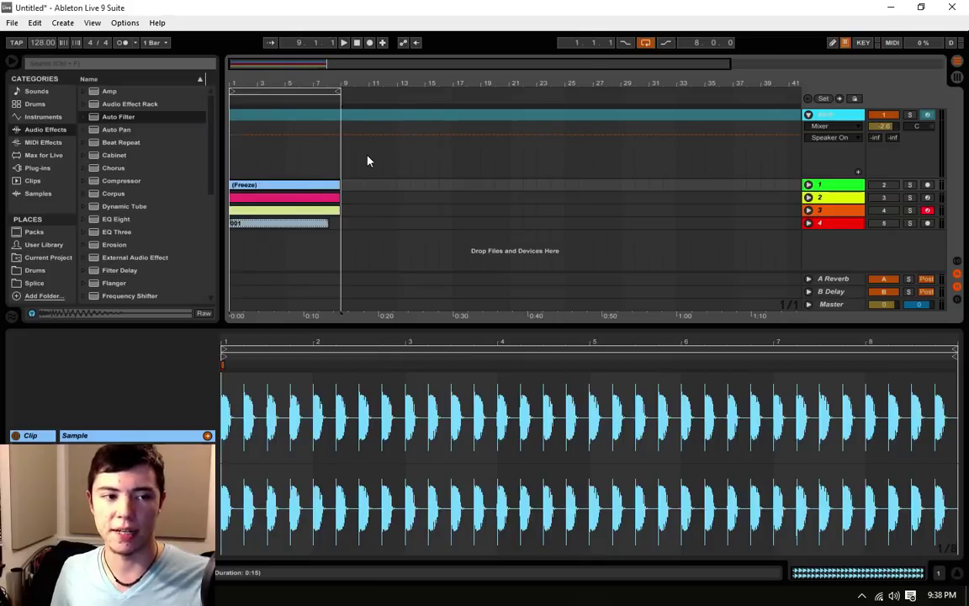
pyautogui.click(809, 185)
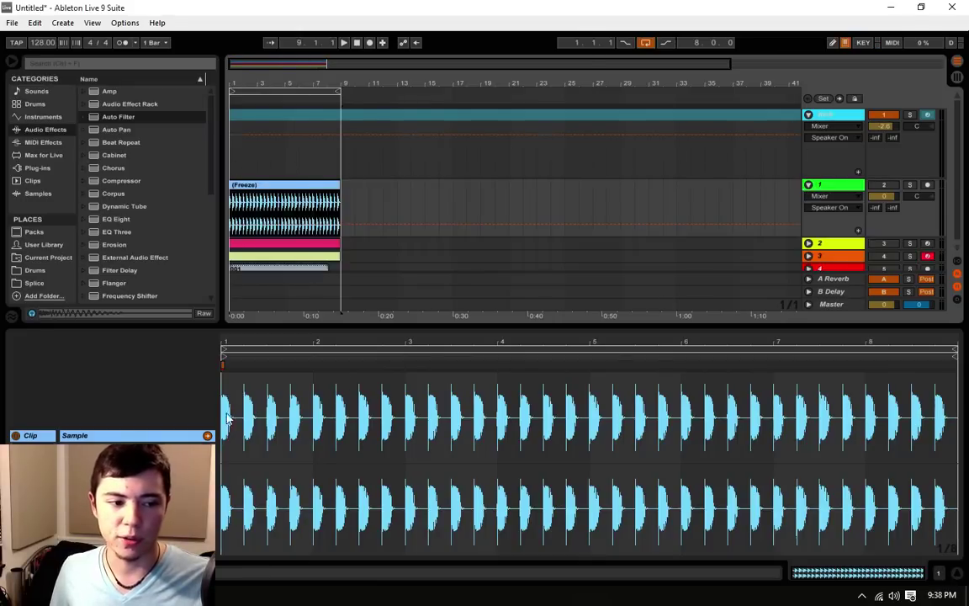
# - Inspect the frozen kick clip's waveform, the alignment of its hits with the beat grid, and the clip's end point
pyautogui.moveTo(224, 418); pyautogui.dragTo(425, 416)
pyautogui.click(405, 415)
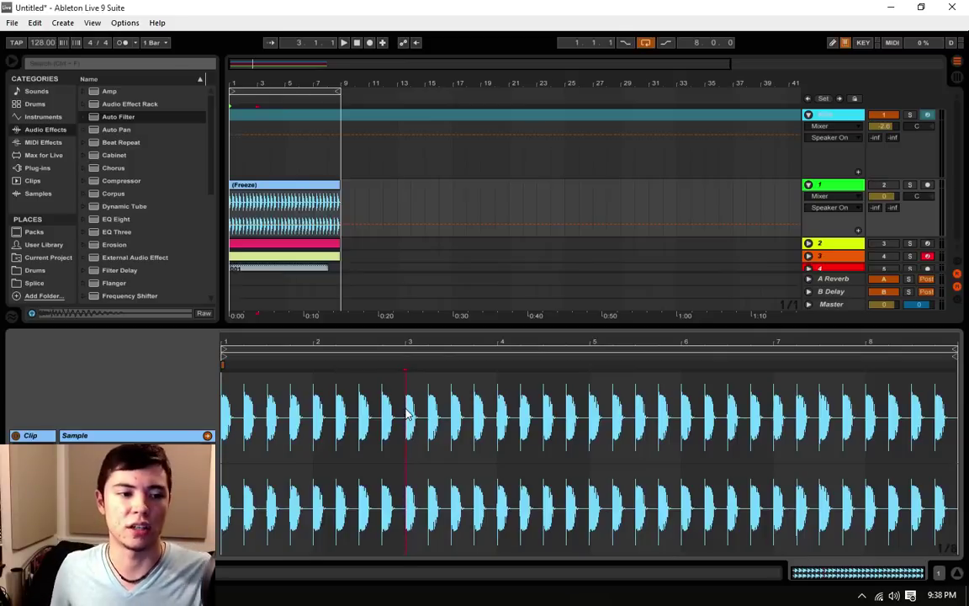
pyautogui.click(338, 197)
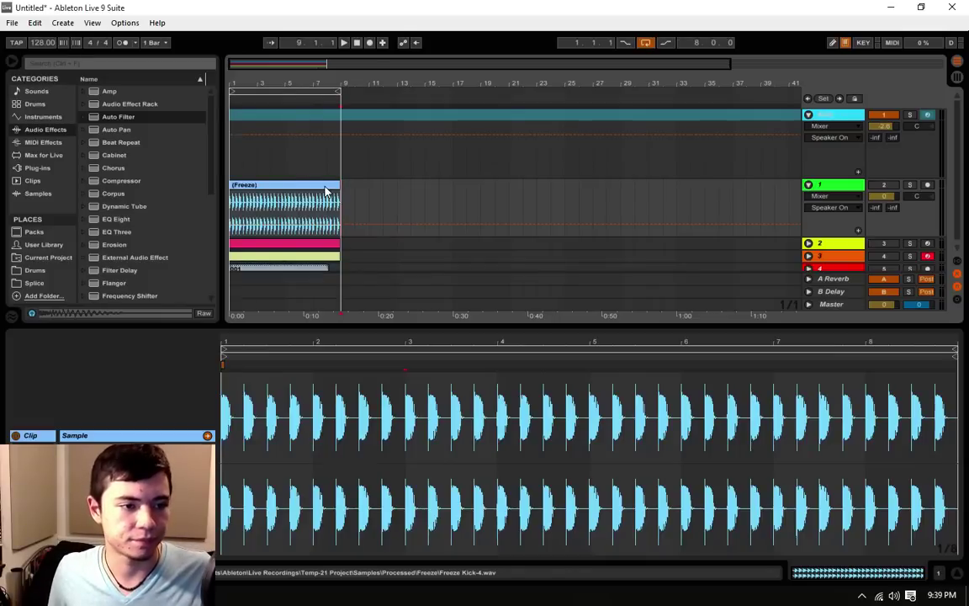
pyautogui.click(324, 185)
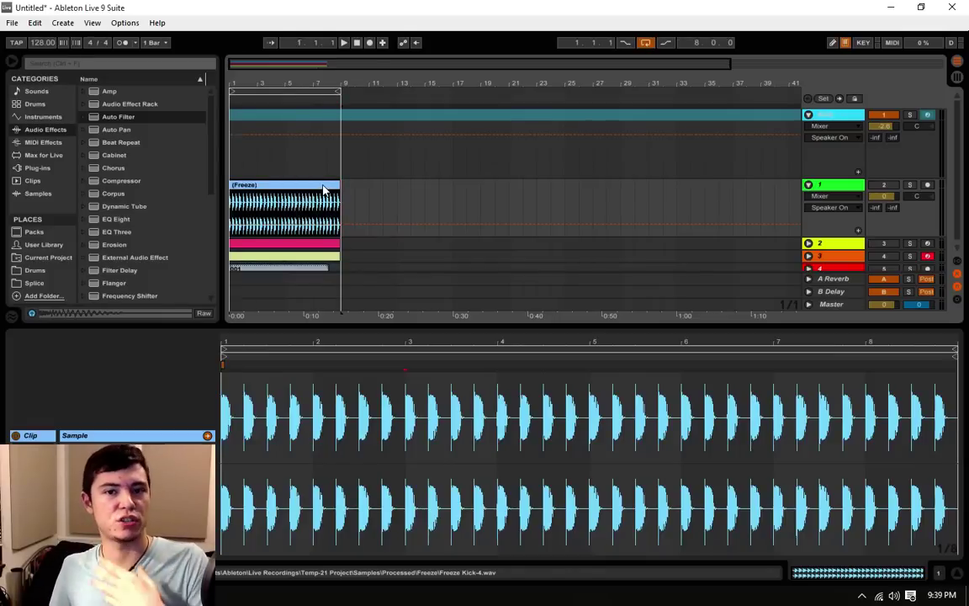
pyautogui.click(341, 206)
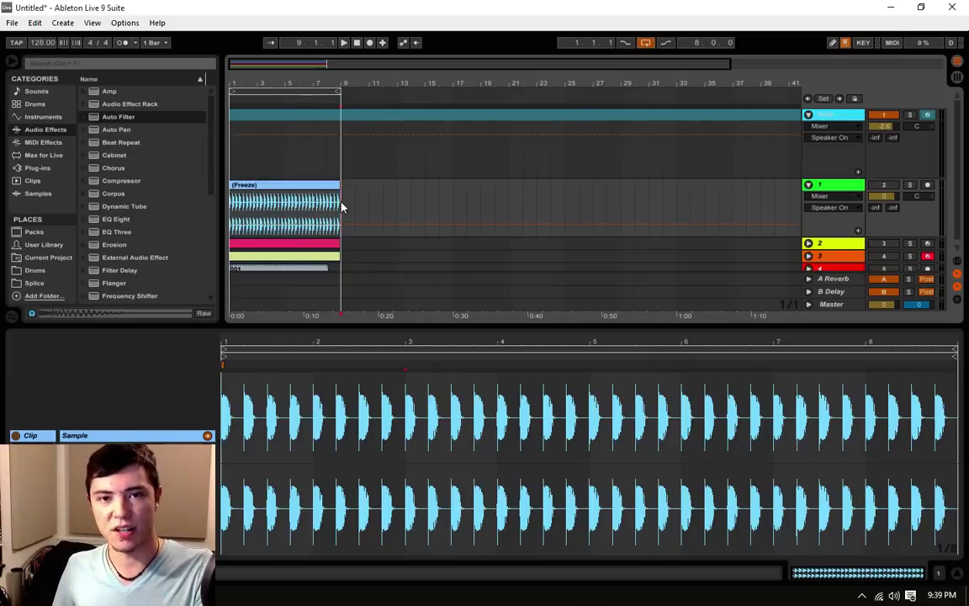
pyautogui.click(346, 169)
pyautogui.click(339, 202)
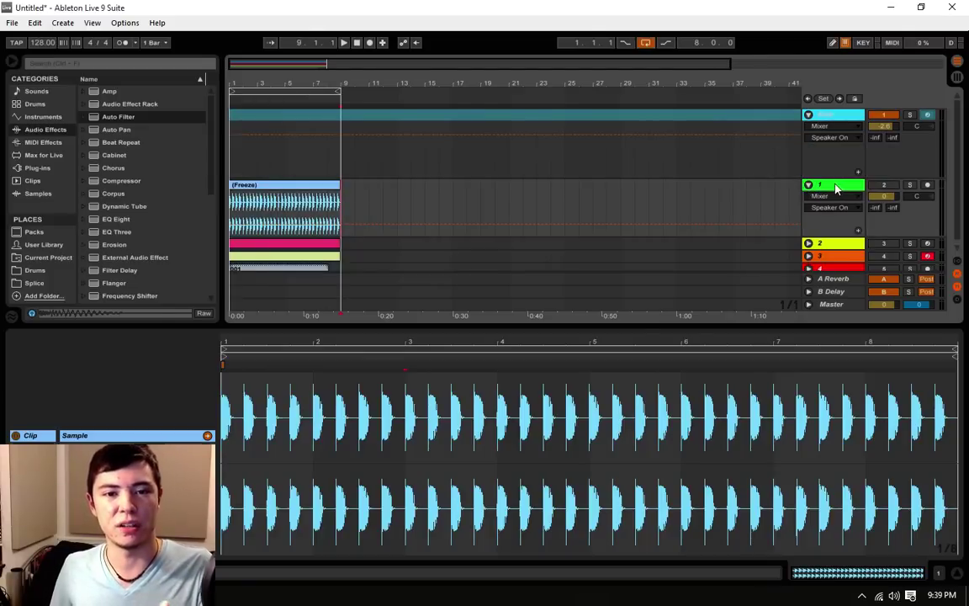
pyautogui.click(12, 23)
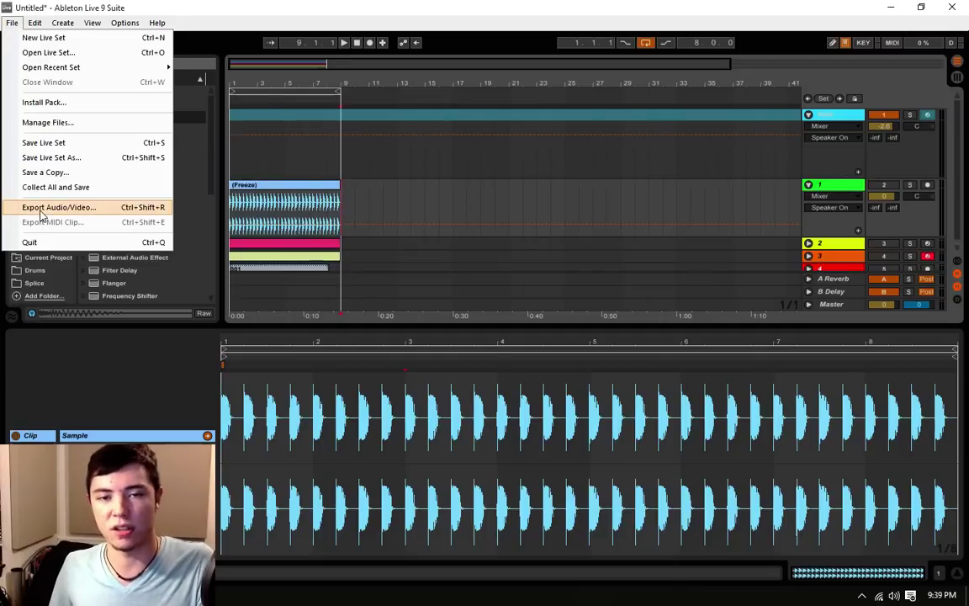
pyautogui.click(407, 193)
pyautogui.click(339, 200)
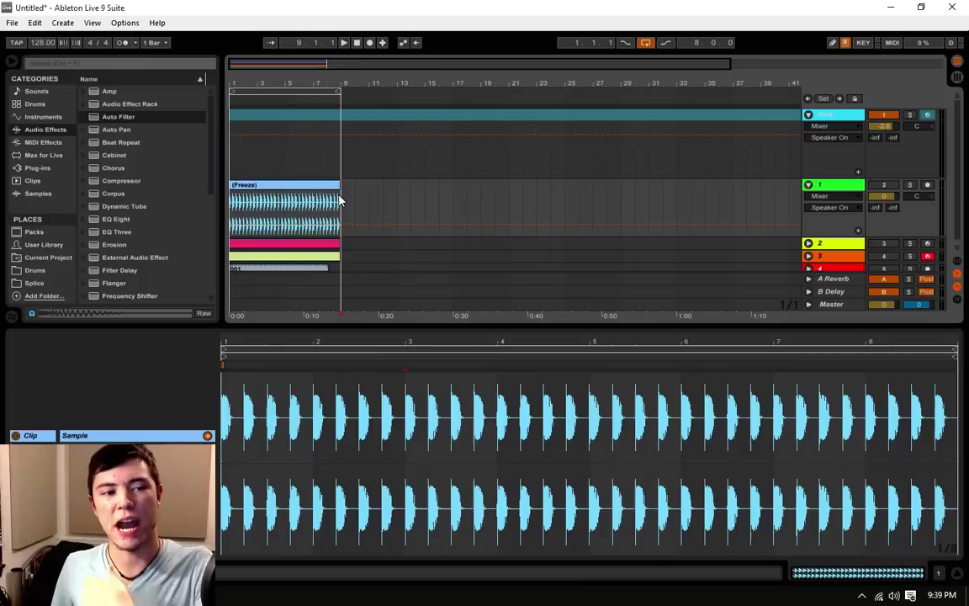
# - Fold the Kick track and track 1, and unfold and activate track 2
pyautogui.click(808, 116)
pyautogui.click(808, 128)
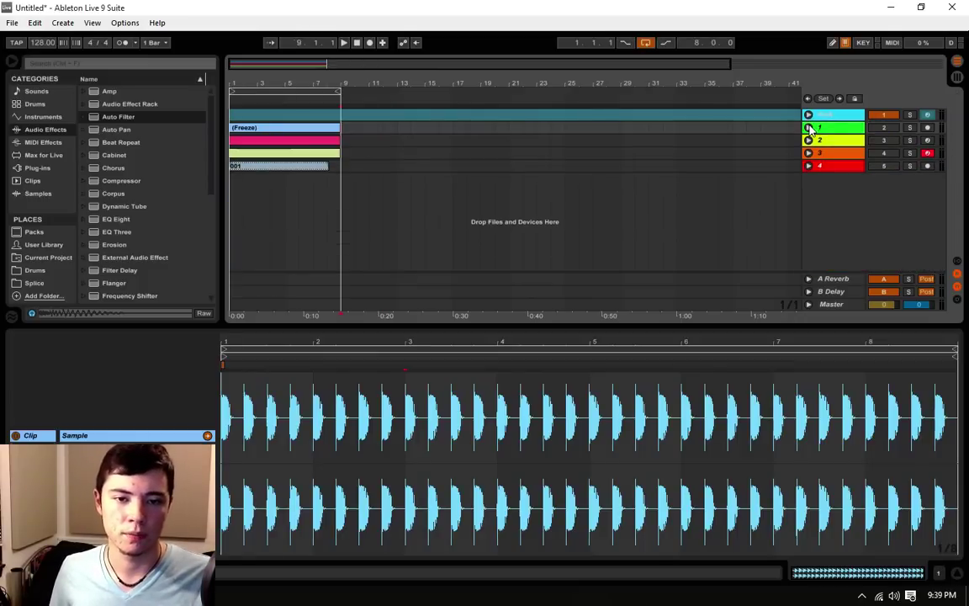
pyautogui.click(809, 141)
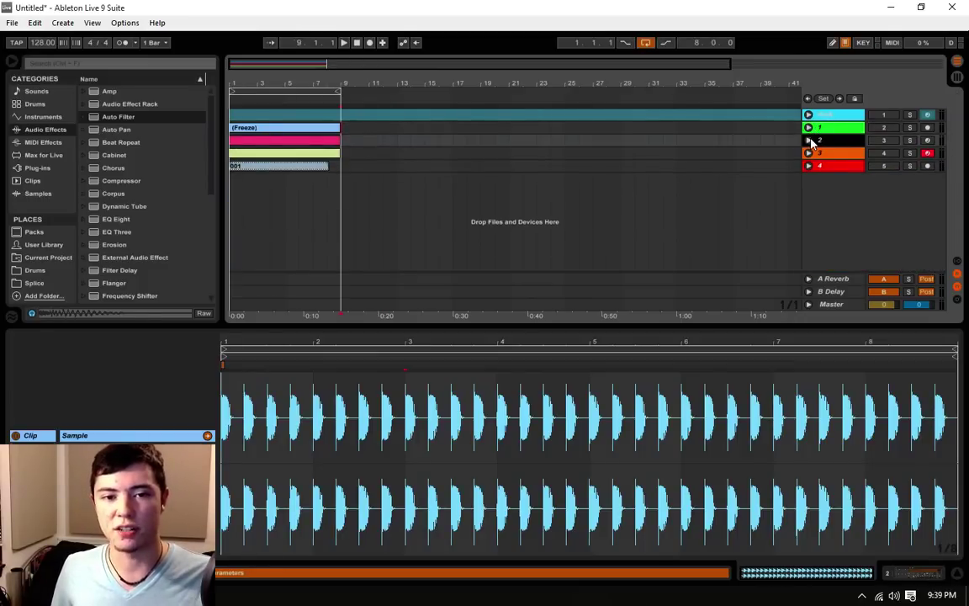
pyautogui.click(809, 142)
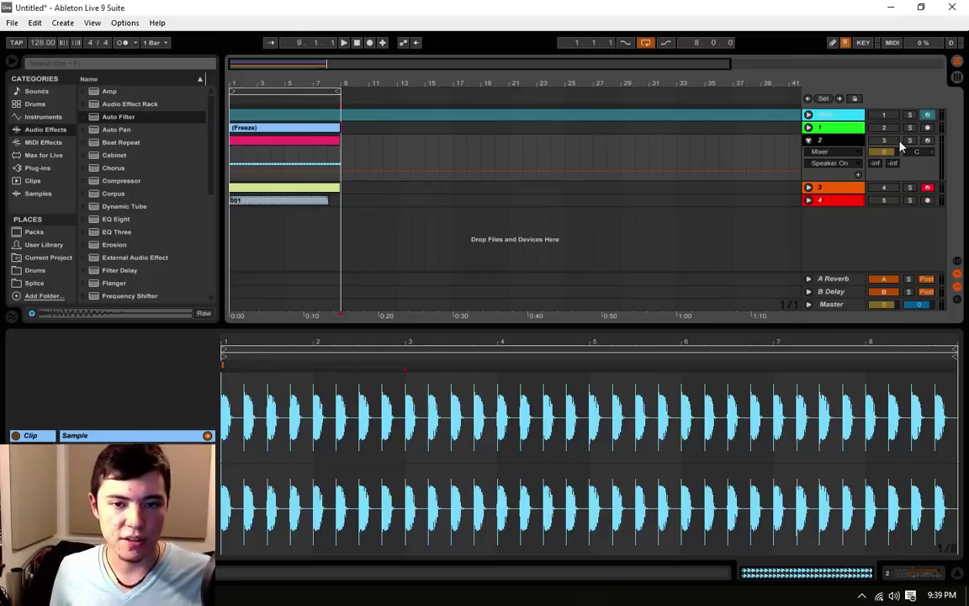
pyautogui.click(819, 141)
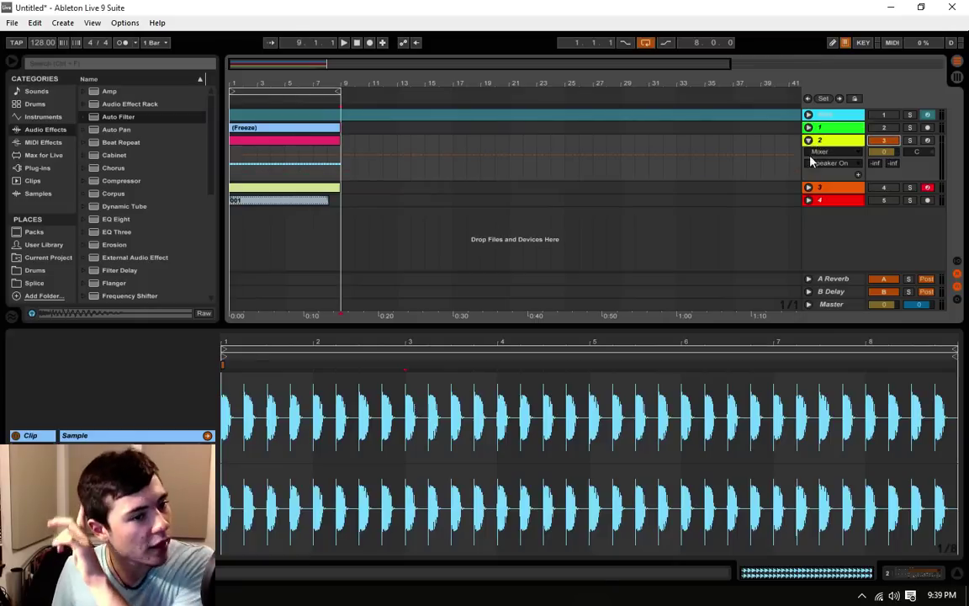
# - Open the snare MIDI clip on track 2 and play part of it back
pyautogui.click(329, 141)
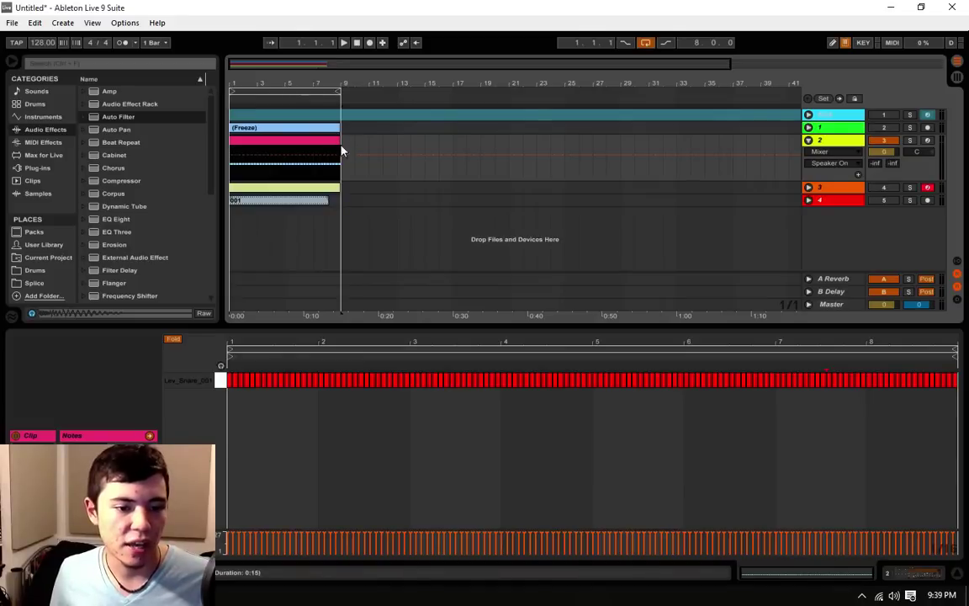
pyautogui.moveTo(229, 406); pyautogui.dragTo(940, 422)
pyautogui.click(309, 140)
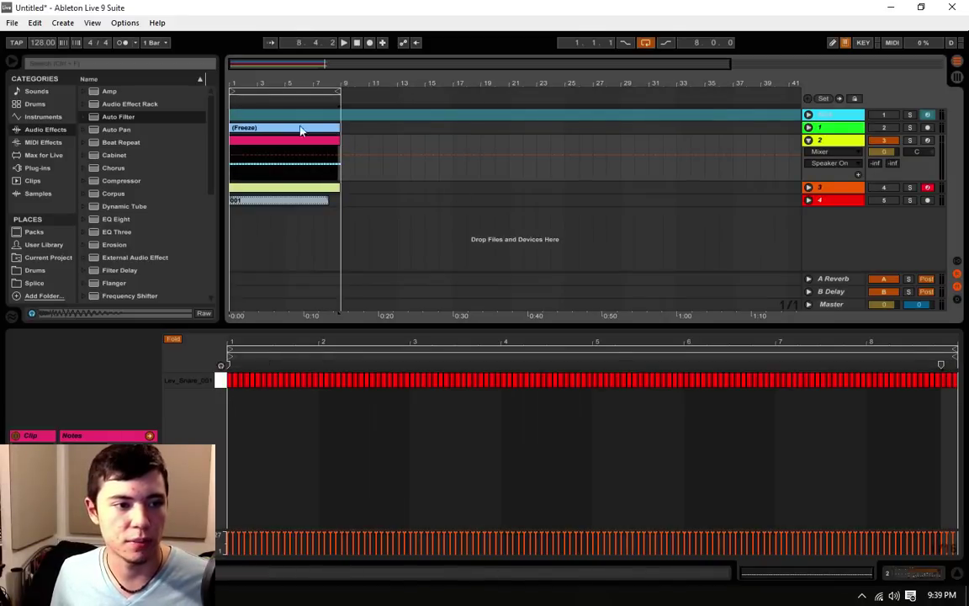
pyautogui.click(281, 98)
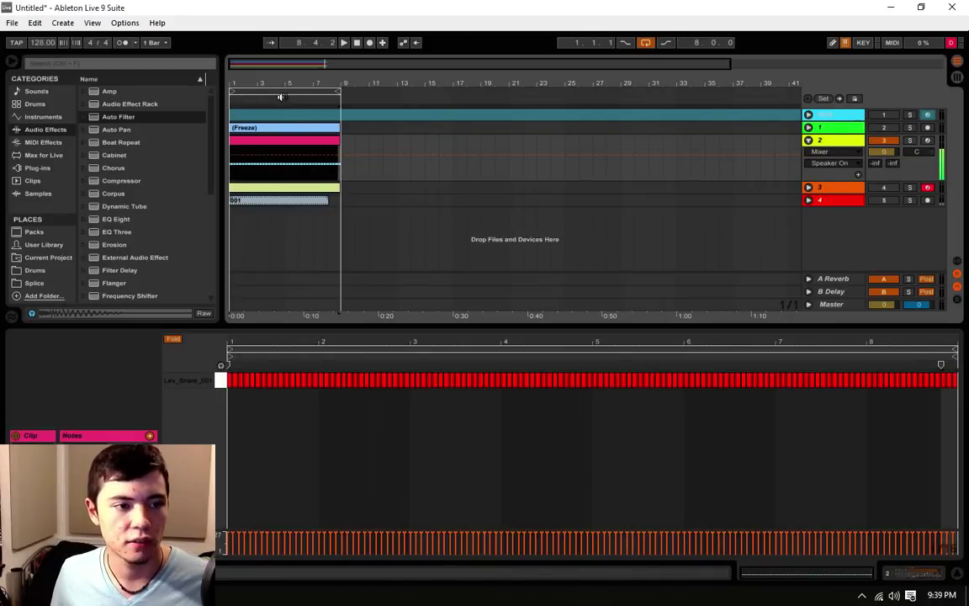
pyautogui.click(358, 43)
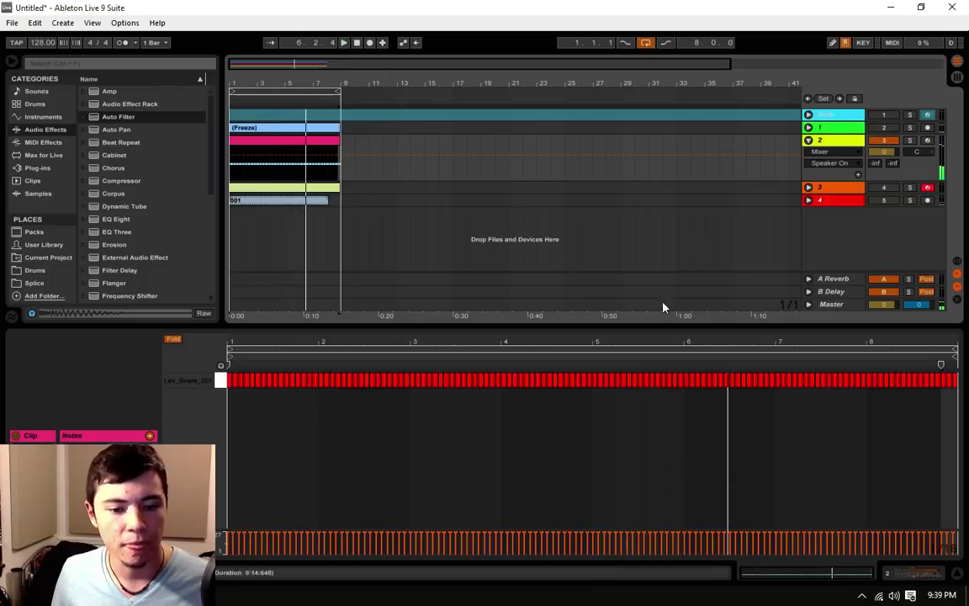
# - Lower the velocities of the first two snare notes at bar 7, setting the second one to 64
pyautogui.click(775, 433)
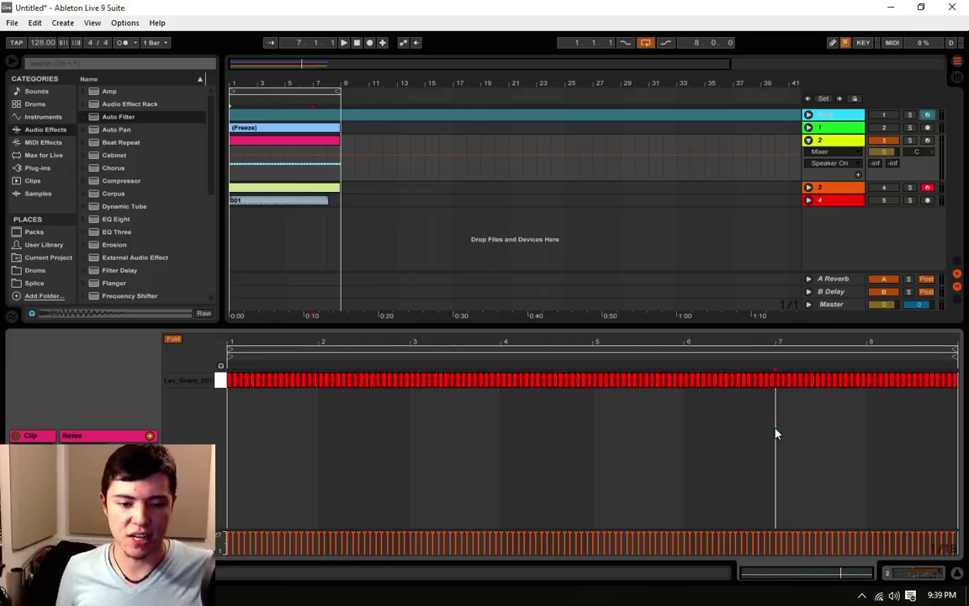
pyautogui.click(777, 536)
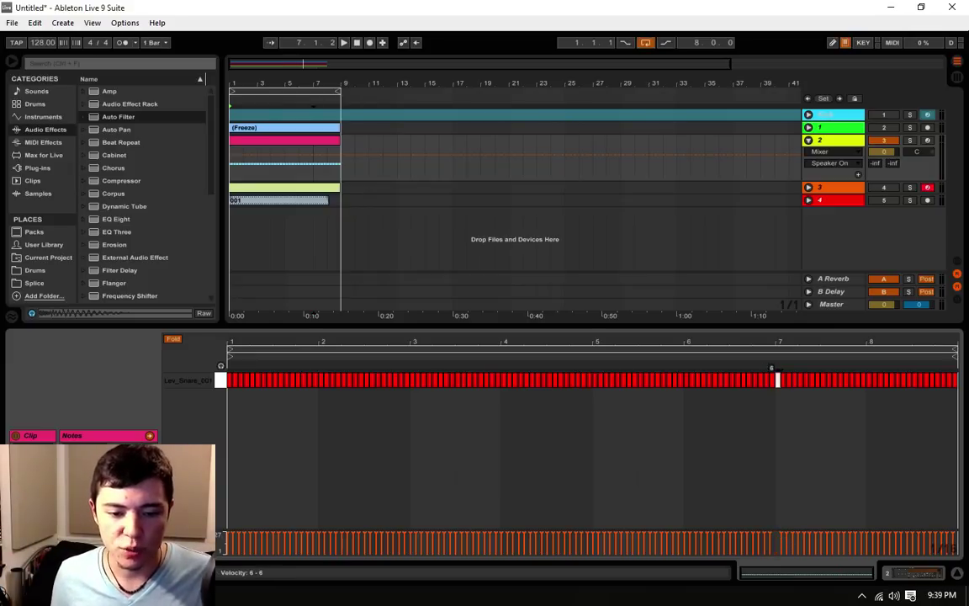
pyautogui.moveTo(781, 532); pyautogui.dragTo(780, 542)
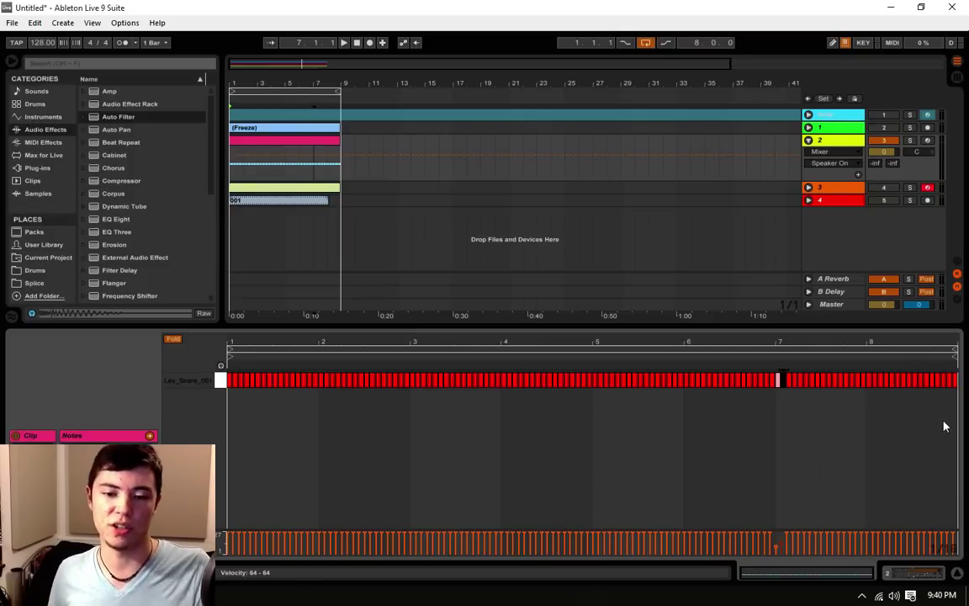
pyautogui.moveTo(956, 416)
pyautogui.mouseDown()
pyautogui.moveTo(780, 380)
pyautogui.moveTo(784, 471)
pyautogui.mouseUp()
pyautogui.click(780, 551)
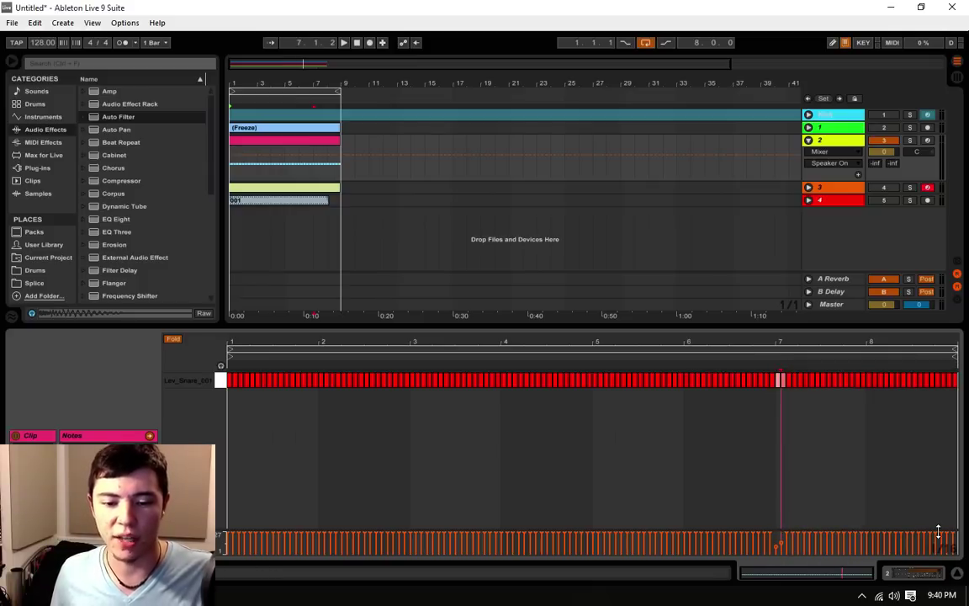
pyautogui.click(775, 411)
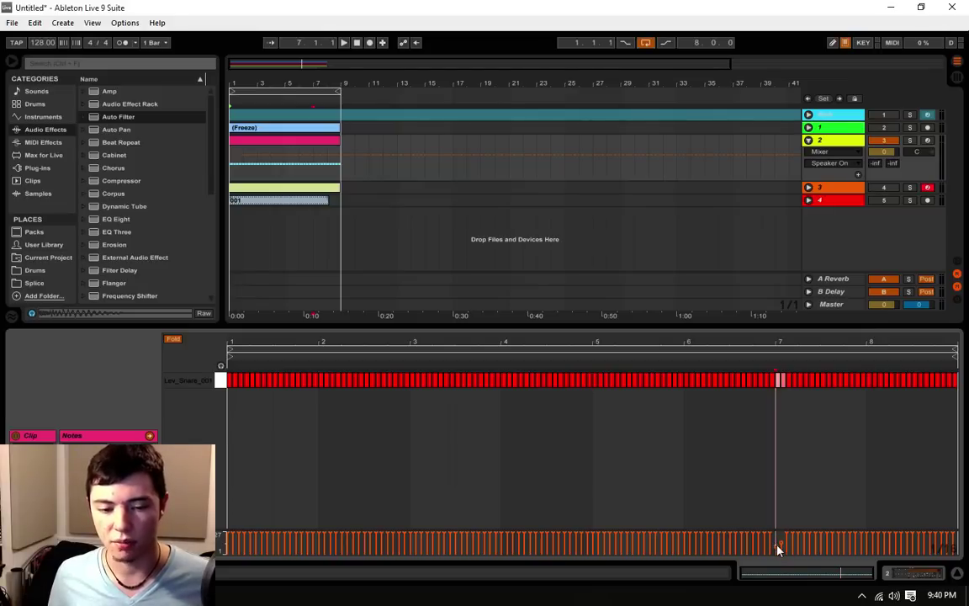
# - Draw a rising velocity ramp over the snare notes from bar 7 to the clip's end, and raise one note within it
pyautogui.moveTo(777, 547); pyautogui.dragTo(965, 530)
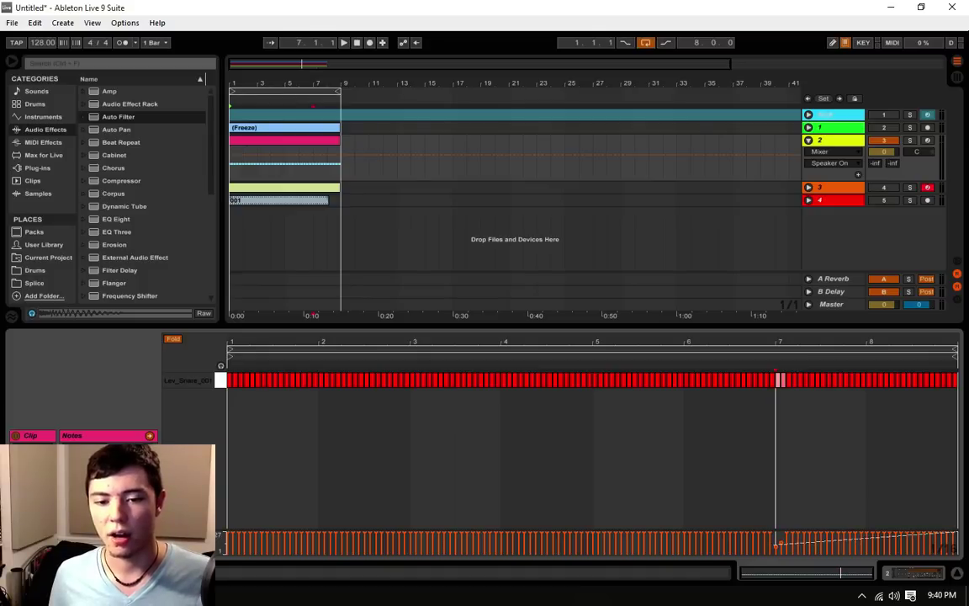
pyautogui.moveTo(965, 530); pyautogui.dragTo(964, 527)
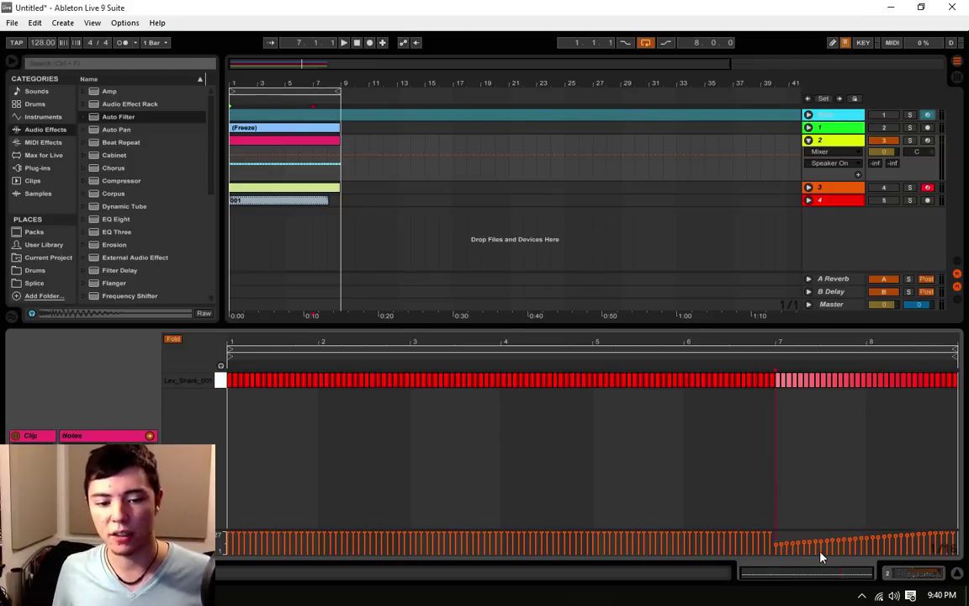
pyautogui.click(798, 542)
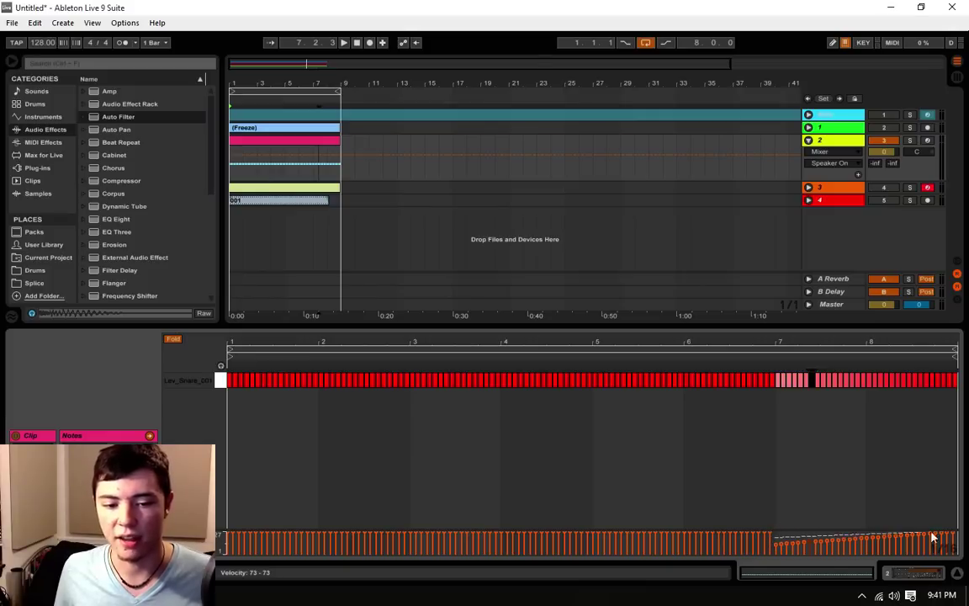
pyautogui.click(816, 502)
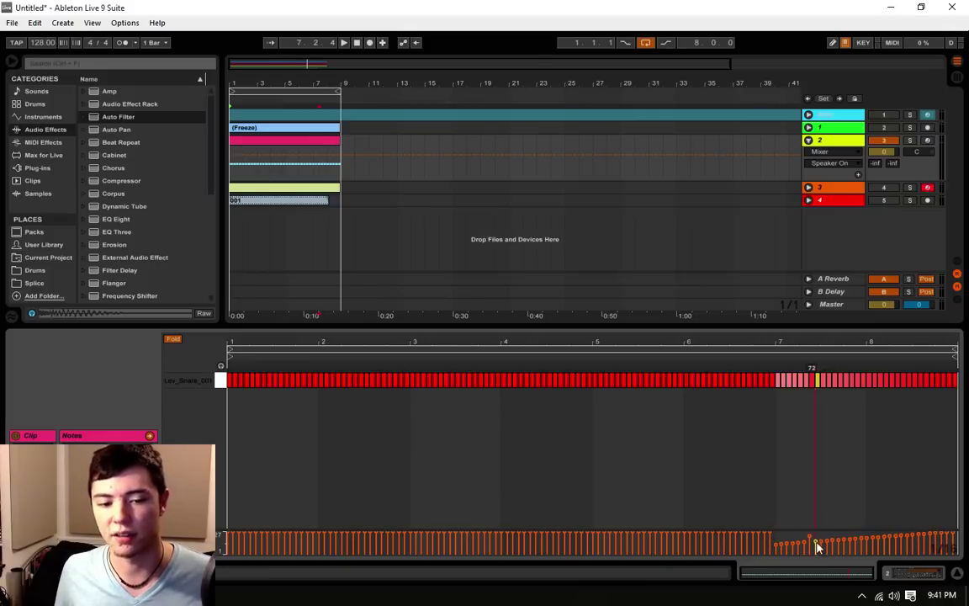
# - Accent a few snare notes within bar 7 of the ramp by raising their velocities well above the surrounding notes
pyautogui.click(808, 381)
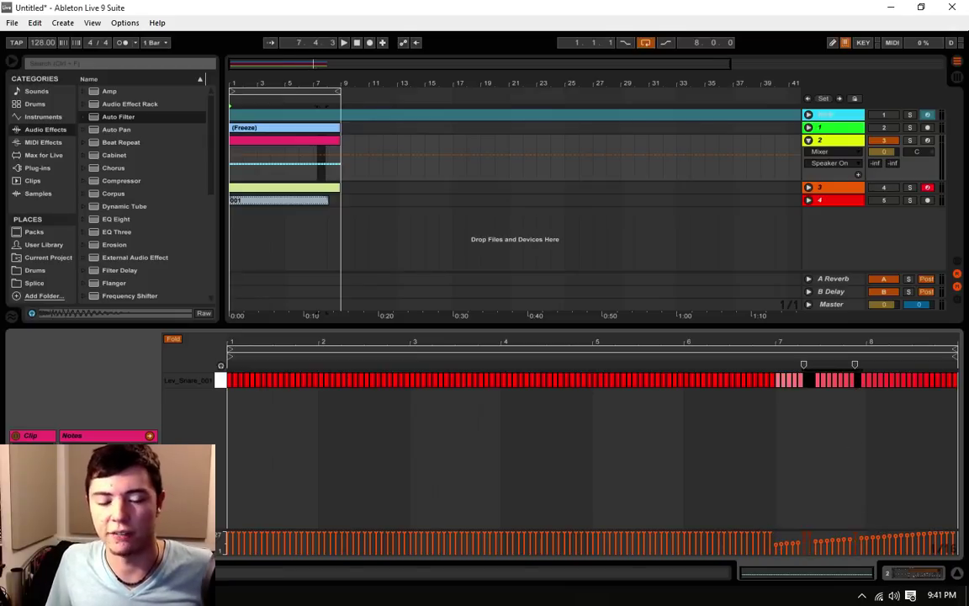
pyautogui.click(775, 441)
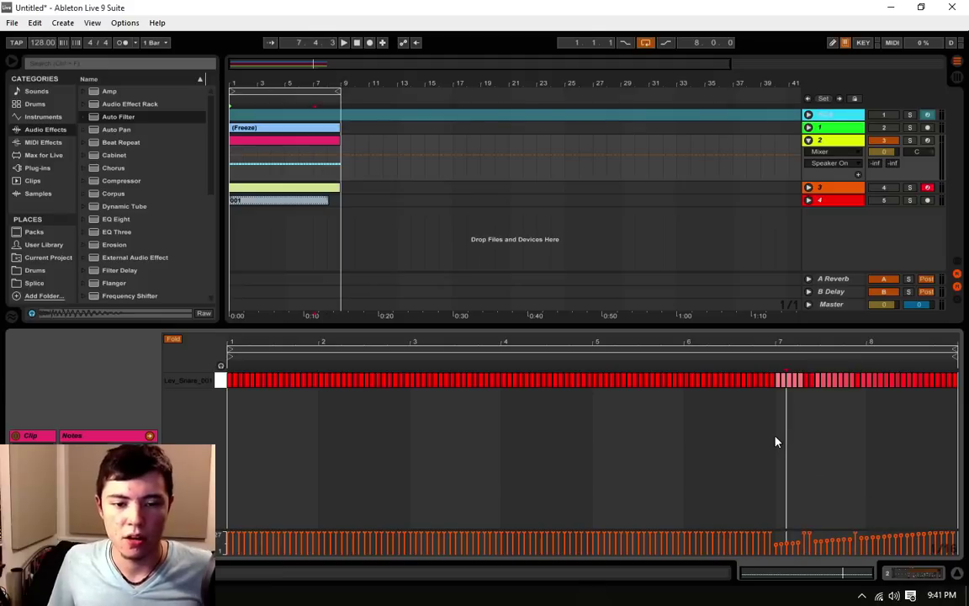
# - Fold track 2, unfold and activate track 3, open its MIDI clip, and display the Auto Filter Frequency automation
pyautogui.click(808, 140)
pyautogui.click(810, 153)
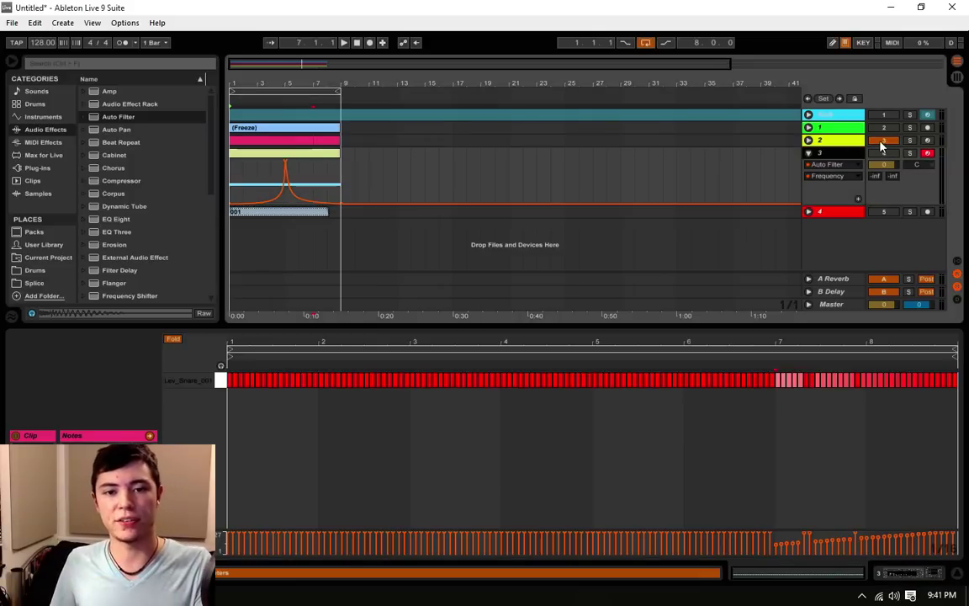
pyautogui.click(883, 153)
pyautogui.click(320, 156)
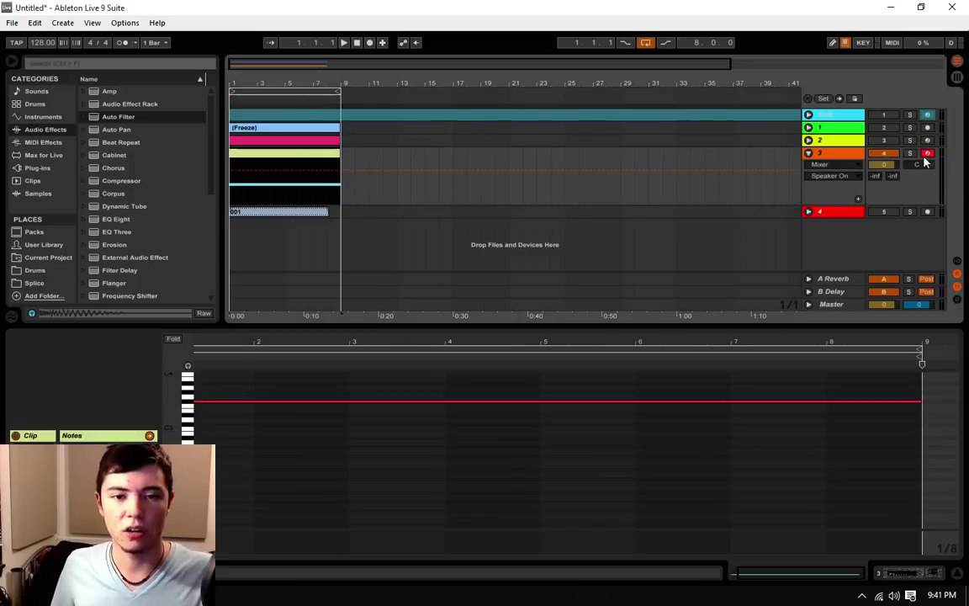
pyautogui.click(833, 164)
pyautogui.click(825, 193)
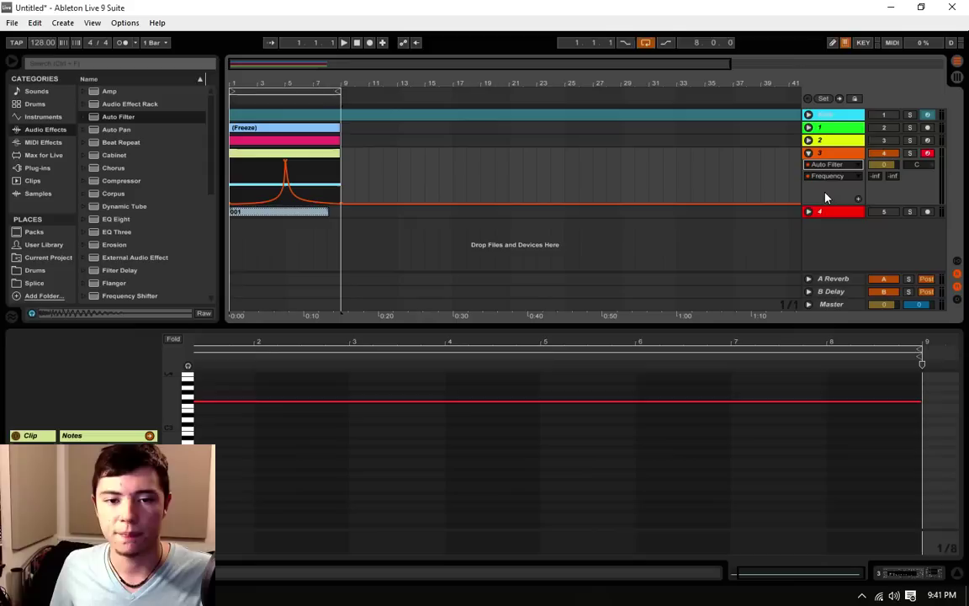
pyautogui.click(300, 182)
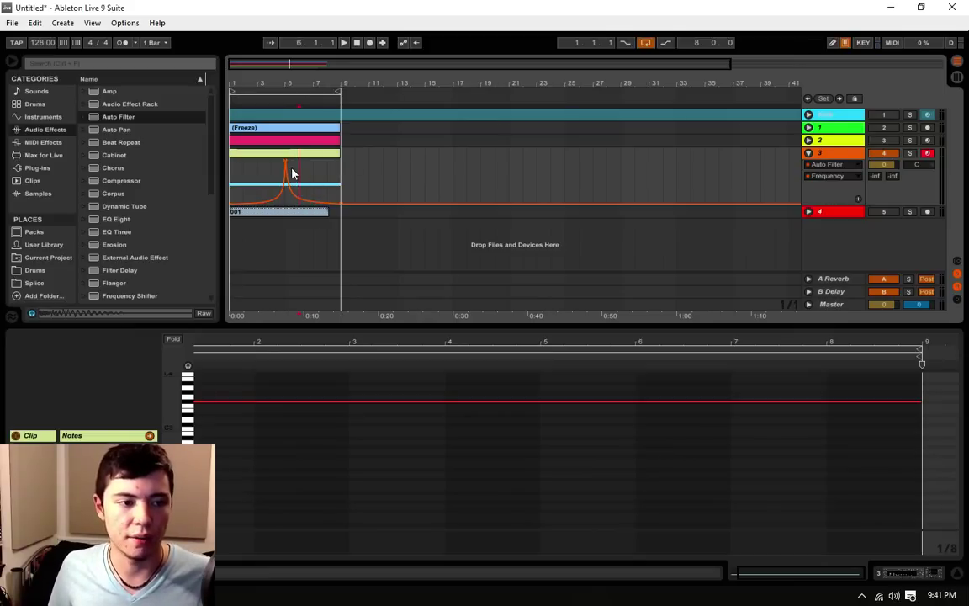
# - Reshape track 3's filter frequency automation with straight ramps, trying the peak at bar 7 and returning it to bar 5
pyautogui.click(286, 160)
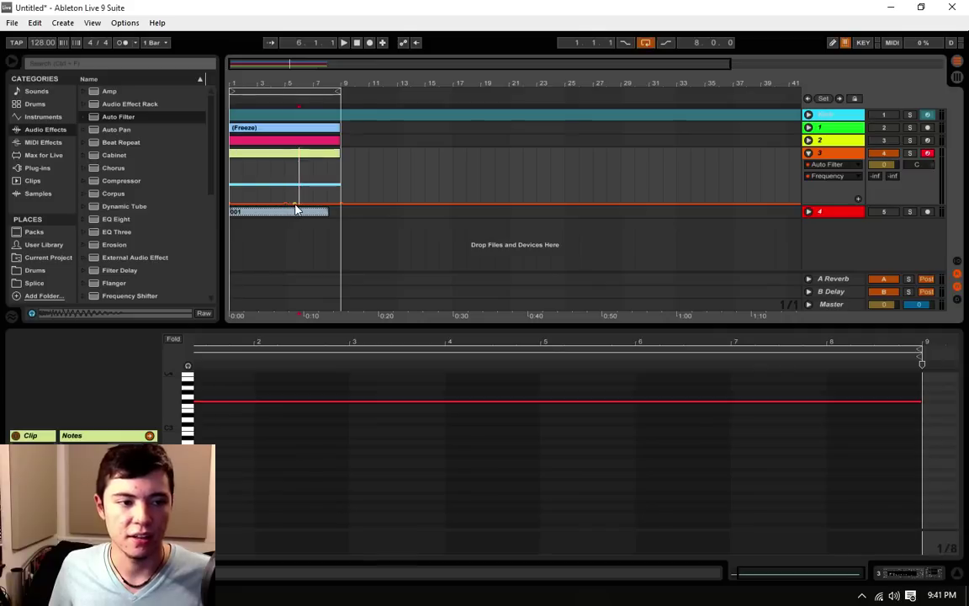
pyautogui.moveTo(298, 204); pyautogui.dragTo(315, 159)
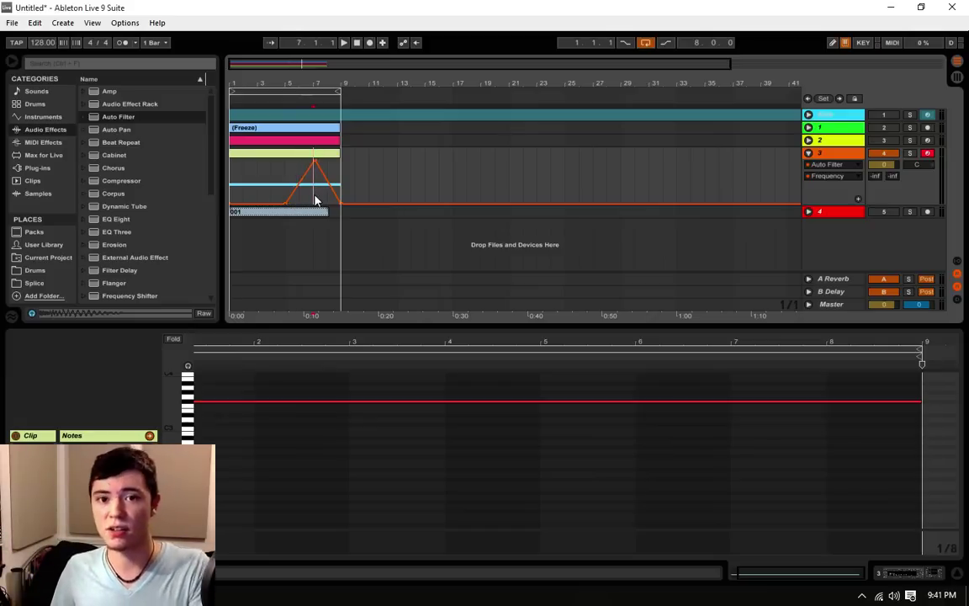
pyautogui.moveTo(317, 164)
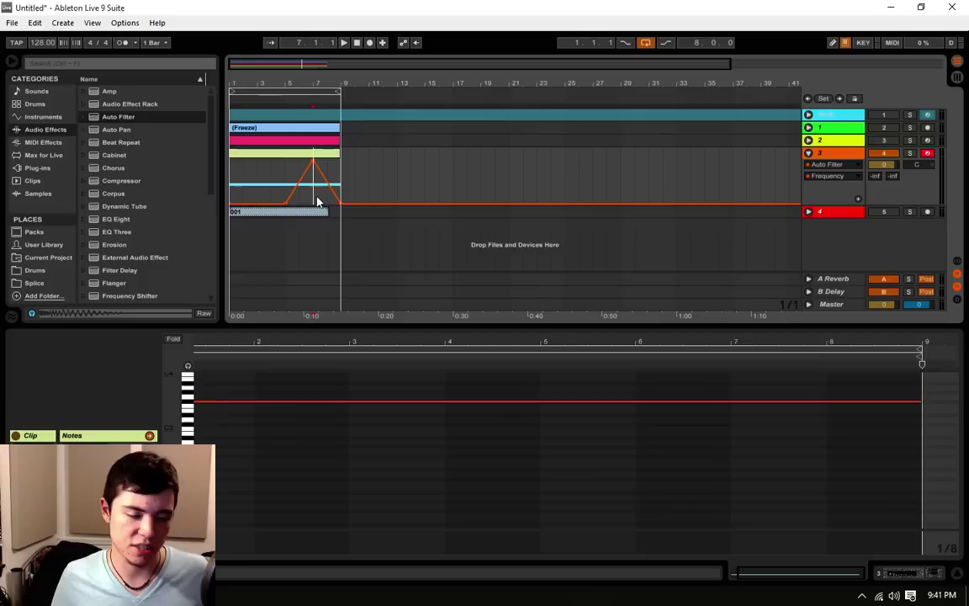
pyautogui.moveTo(315, 162); pyautogui.dragTo(285, 160)
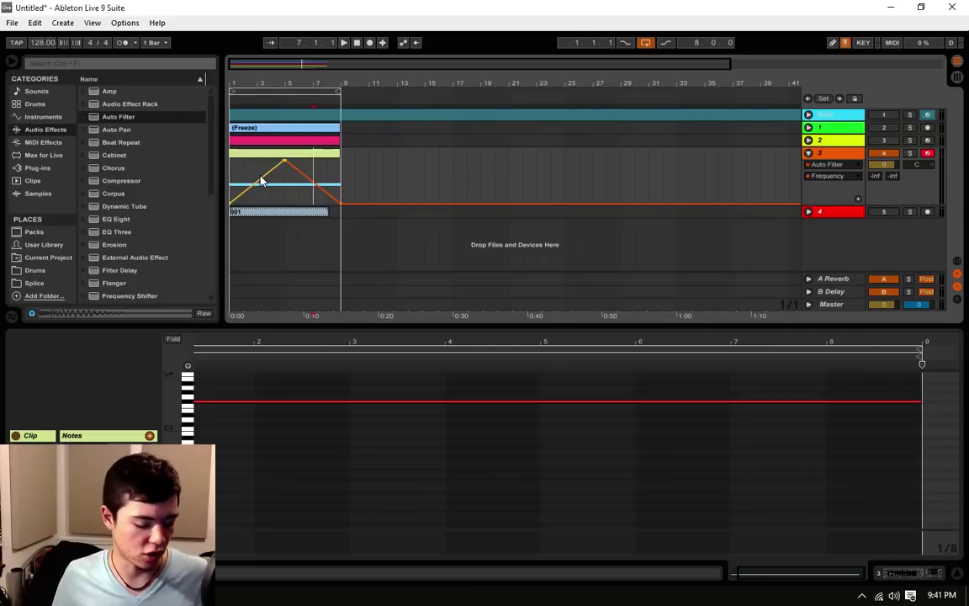
# - Bend the rising filter frequency segment from bar 1 to bar 5 into a curve that climbs steeply near its peak
pyautogui.click(256, 176)
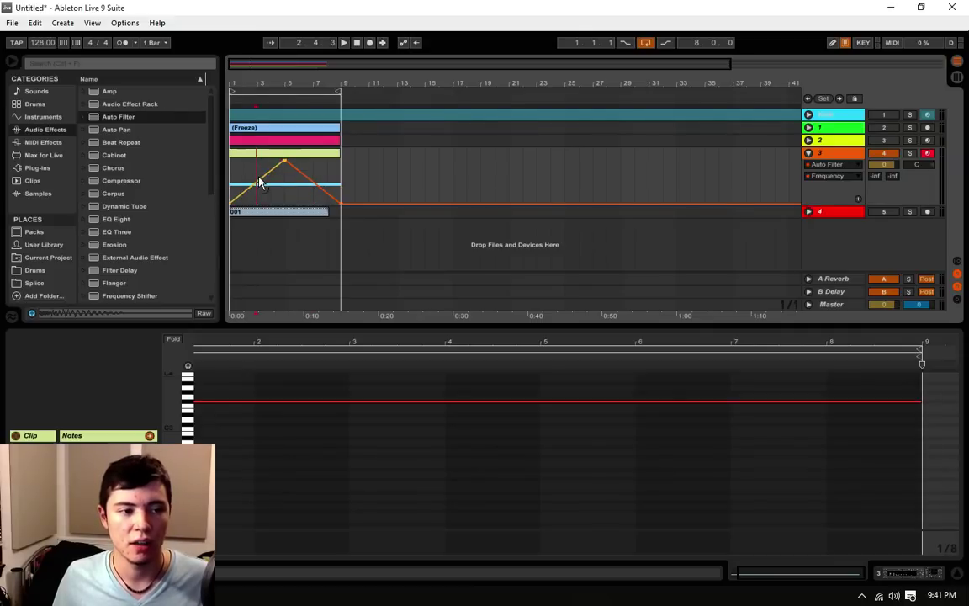
pyautogui.moveTo(259, 179)
pyautogui.mouseDown()
pyautogui.moveTo(259, 160)
pyautogui.moveTo(259, 202)
pyautogui.moveTo(300, 165)
pyautogui.mouseUp()
pyautogui.moveTo(285, 165)
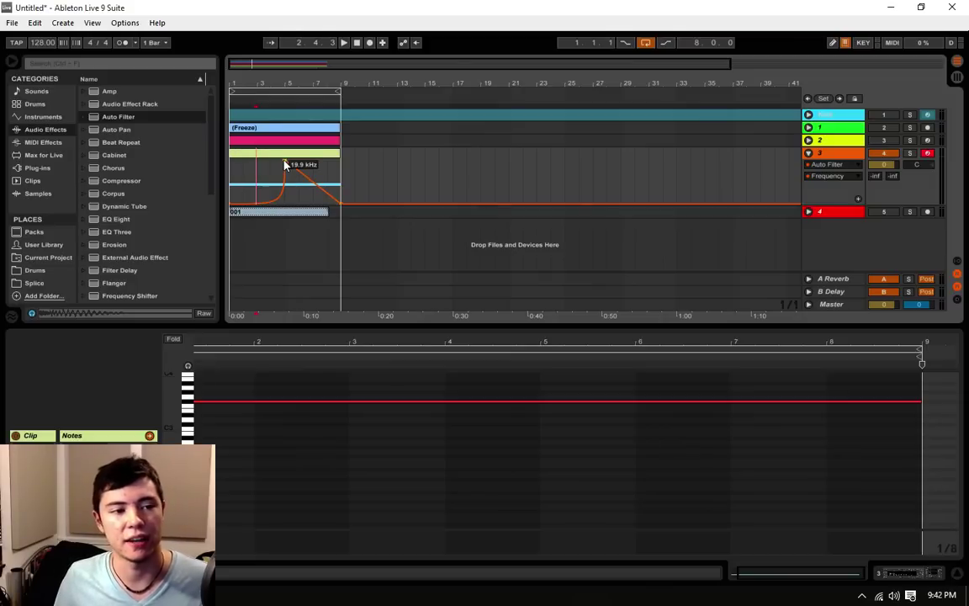
pyautogui.moveTo(284, 161)
pyautogui.mouseDown()
pyautogui.moveTo(284, 203)
pyautogui.moveTo(284, 160)
pyautogui.mouseUp()
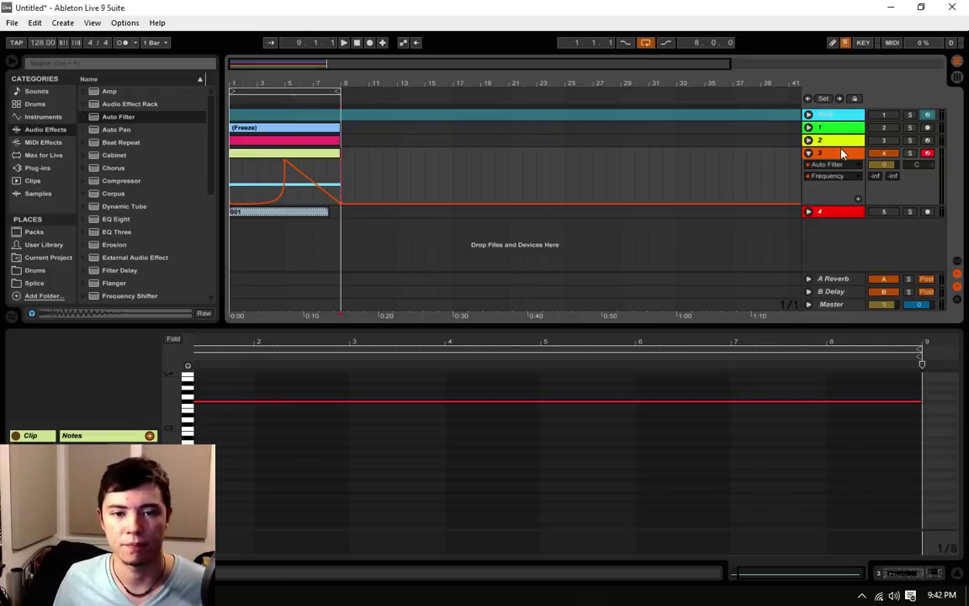
# - Fold track 3, unfold track 4, and extend the end of its 001 clip to bar 9
pyautogui.click(809, 153)
pyautogui.click(828, 169)
pyautogui.click(808, 166)
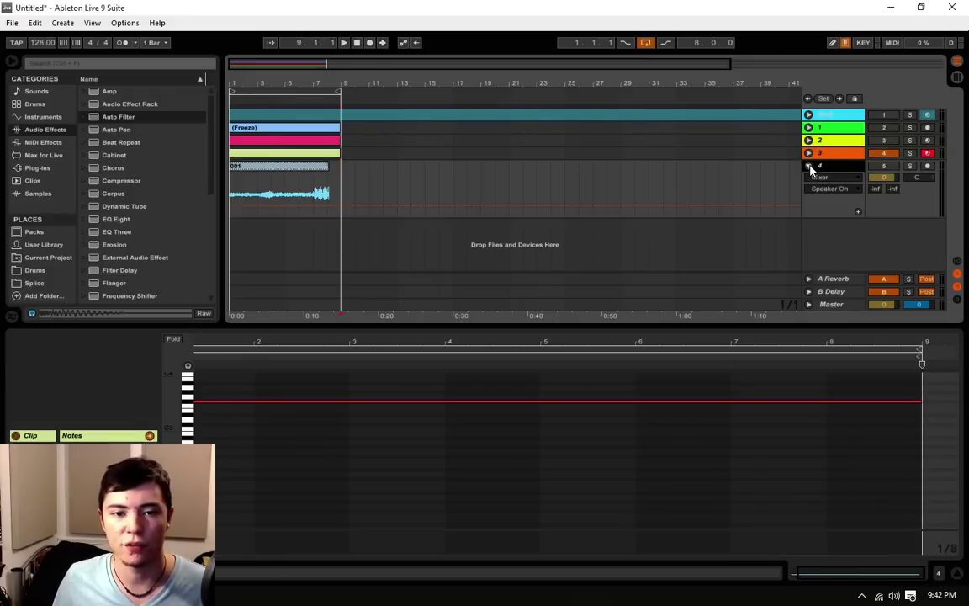
pyautogui.doubleClick(828, 169)
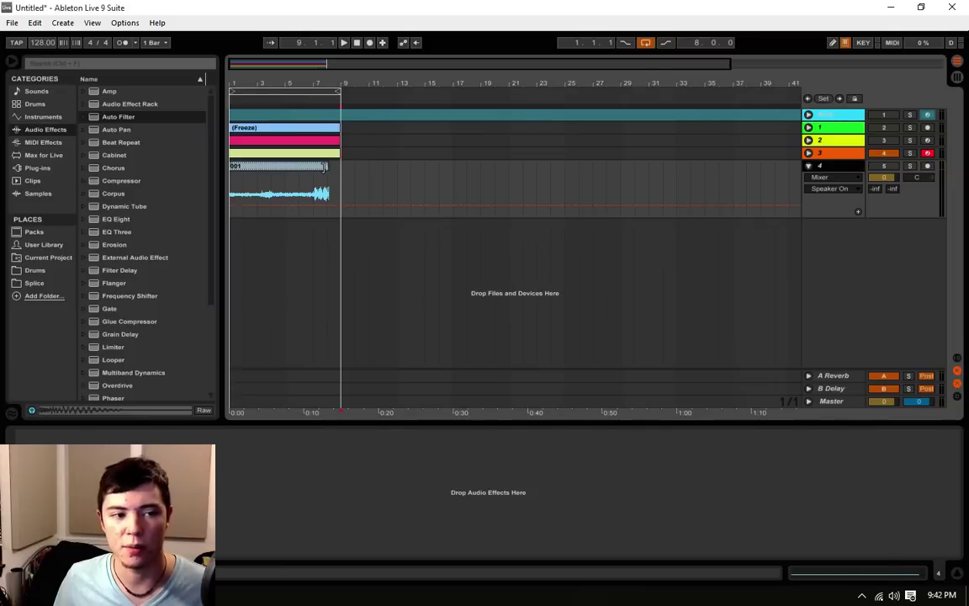
pyautogui.moveTo(325, 167); pyautogui.dragTo(340, 167)
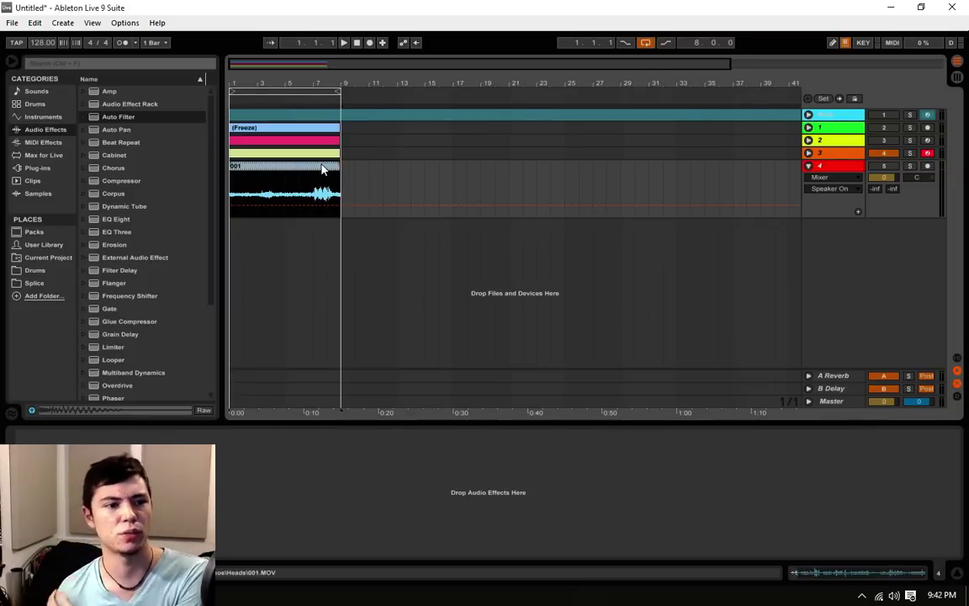
pyautogui.click(344, 177)
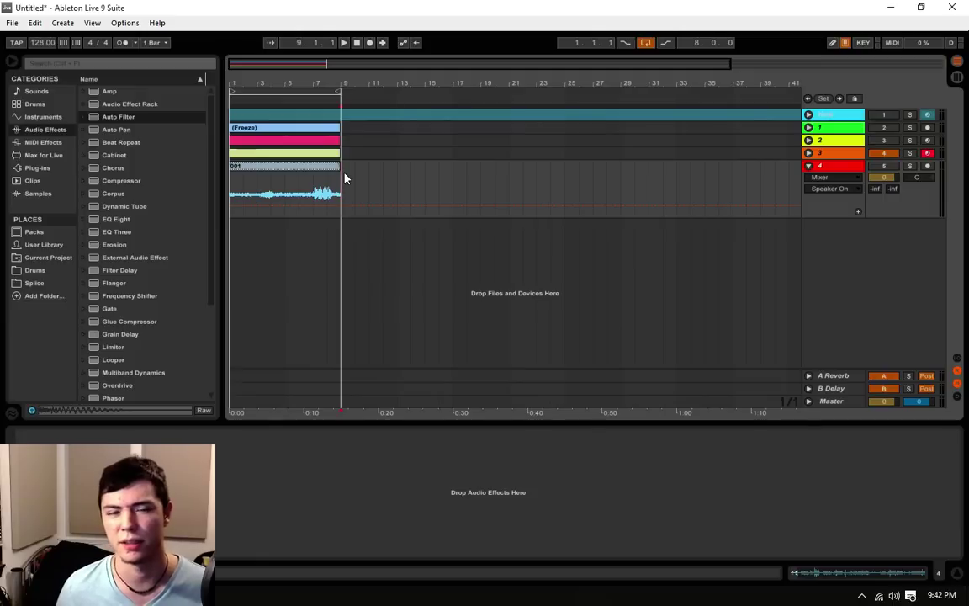
pyautogui.click(339, 186)
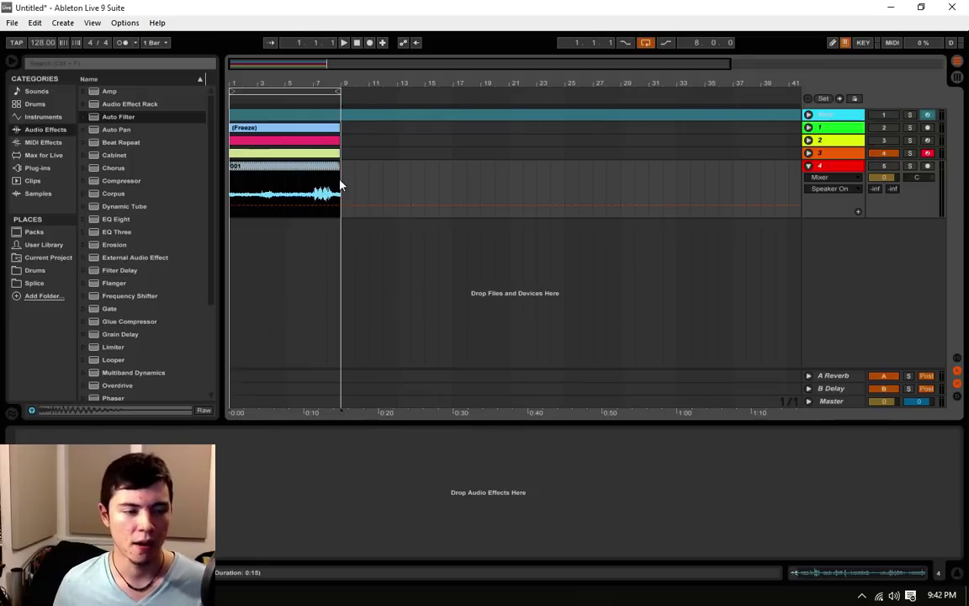
pyautogui.click(342, 185)
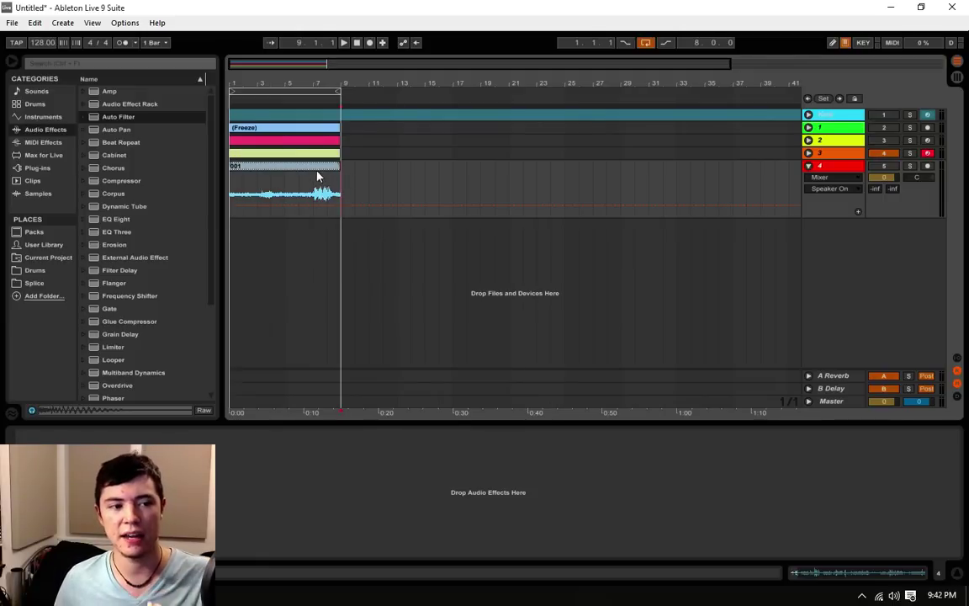
pyautogui.click(285, 167)
pyautogui.click(253, 181)
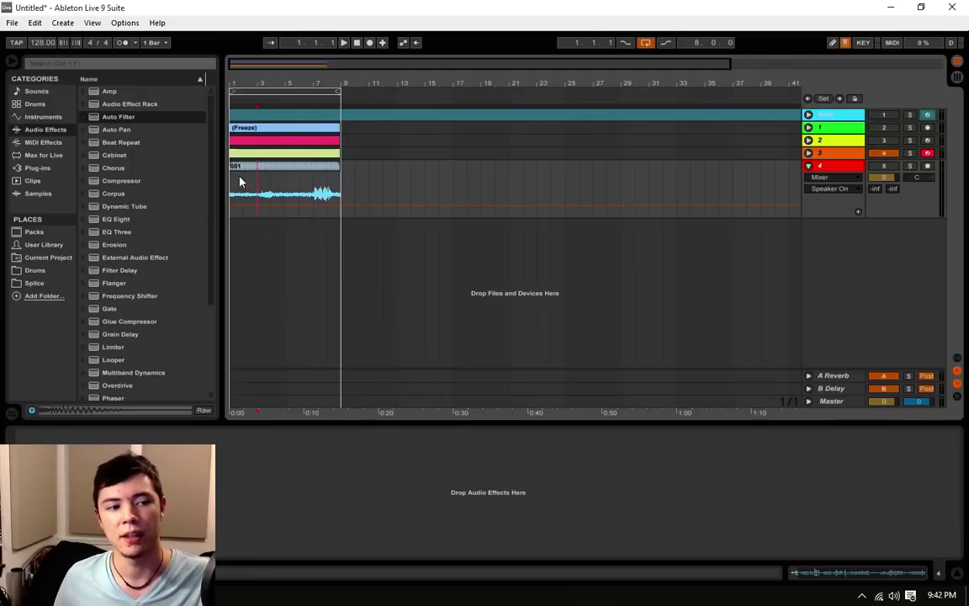
pyautogui.click(340, 184)
pyautogui.click(341, 182)
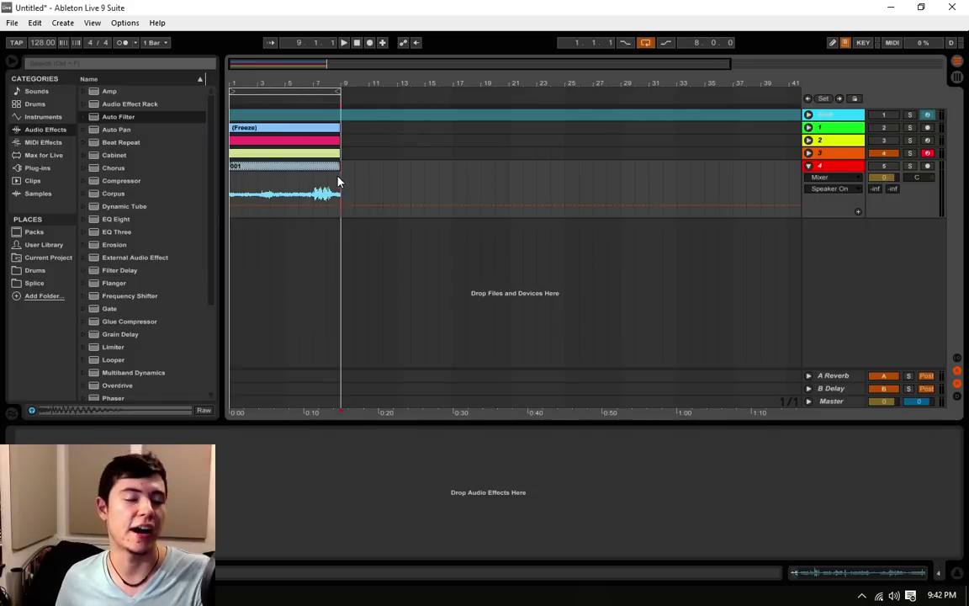
# - Open the 001 clip's sample waveform, show the Video Window, and move that window over the upper part of the arrangement
pyautogui.click(325, 169)
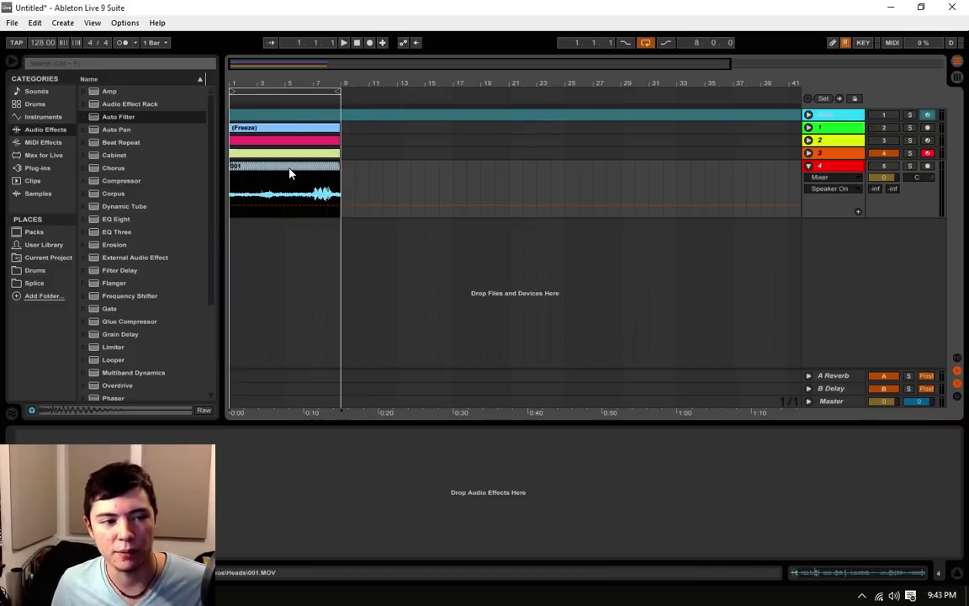
pyautogui.doubleClick(266, 149)
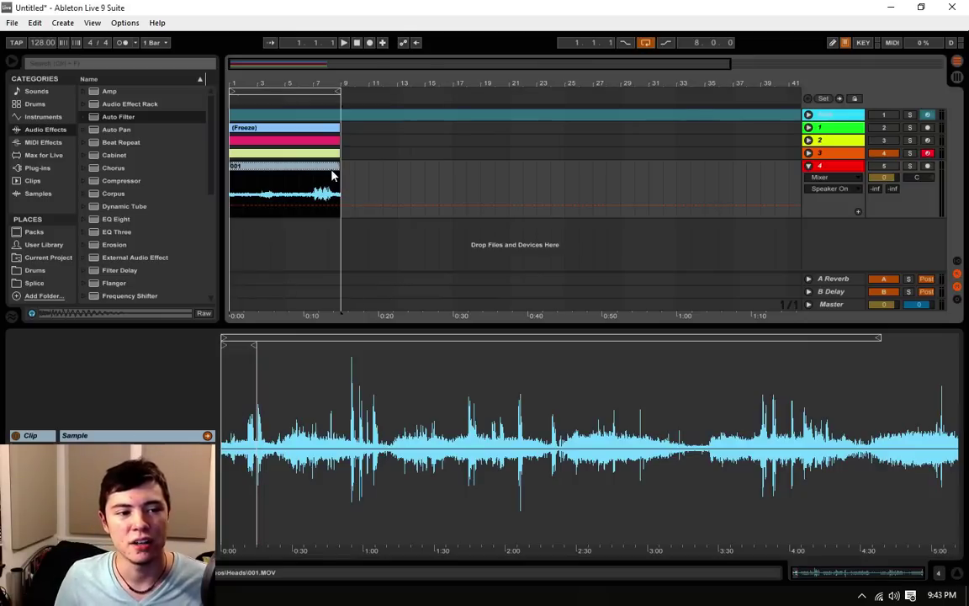
pyautogui.click(92, 23)
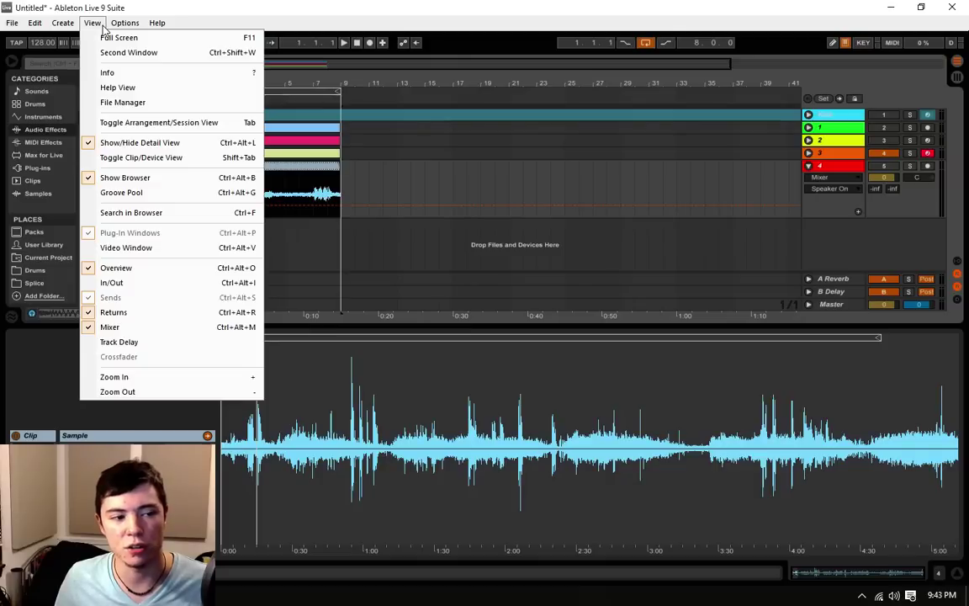
pyautogui.click(128, 247)
pyautogui.moveTo(588, 151); pyautogui.dragTo(643, 111)
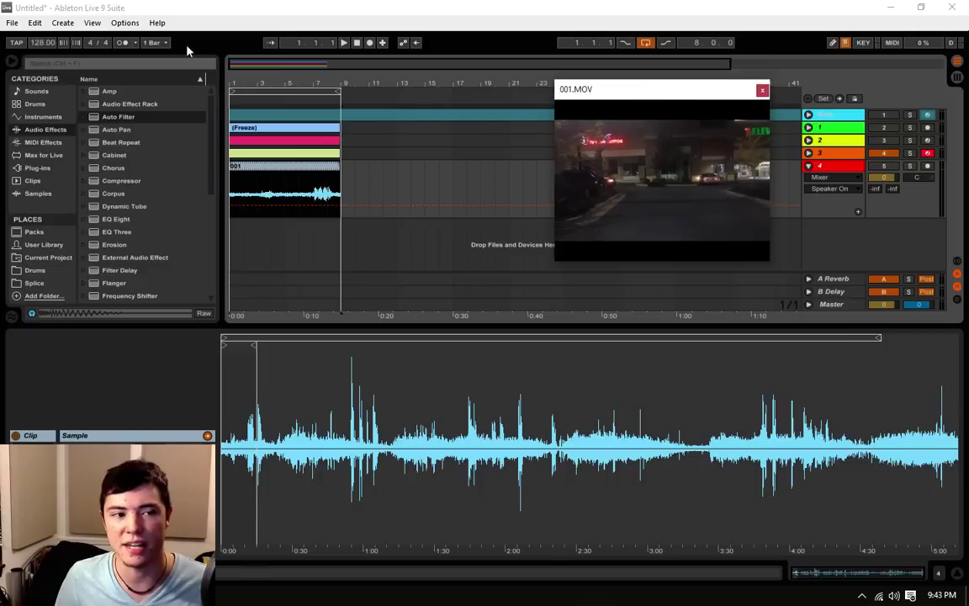
# - Deactivate track 3, activate track 4, and play the 001 clip with its video from bar 7 twice
pyautogui.click(883, 153)
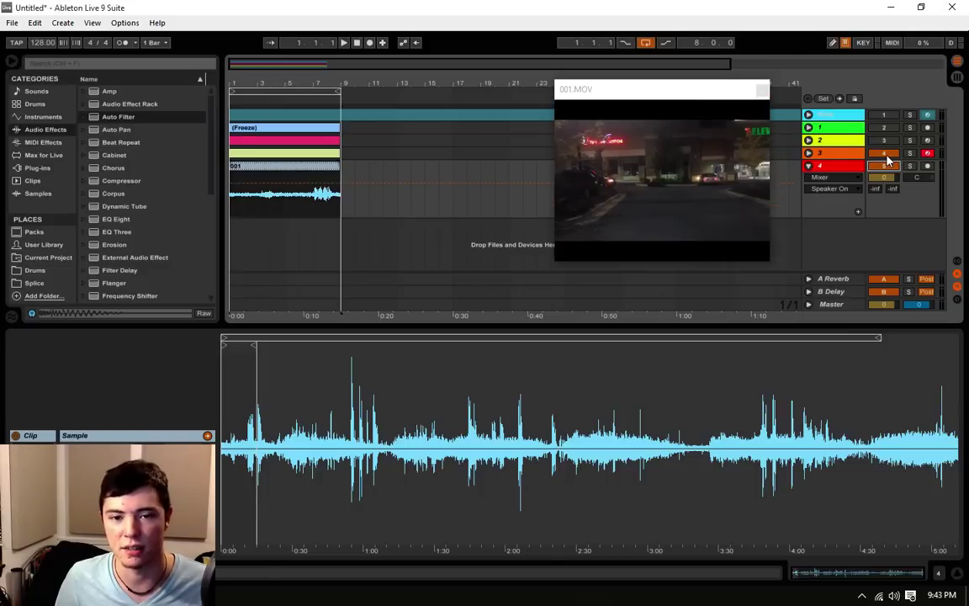
pyautogui.click(308, 101)
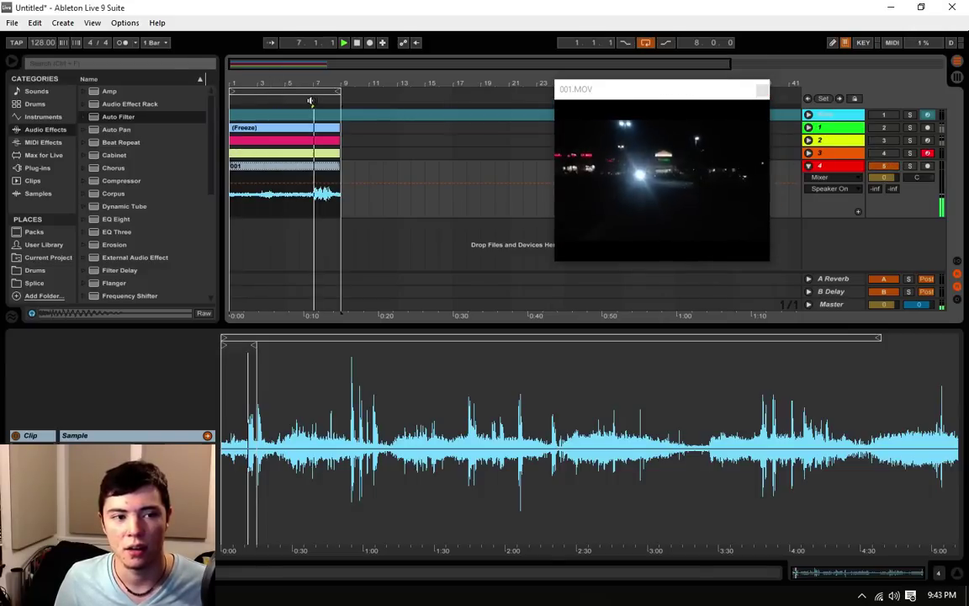
pyautogui.click(356, 43)
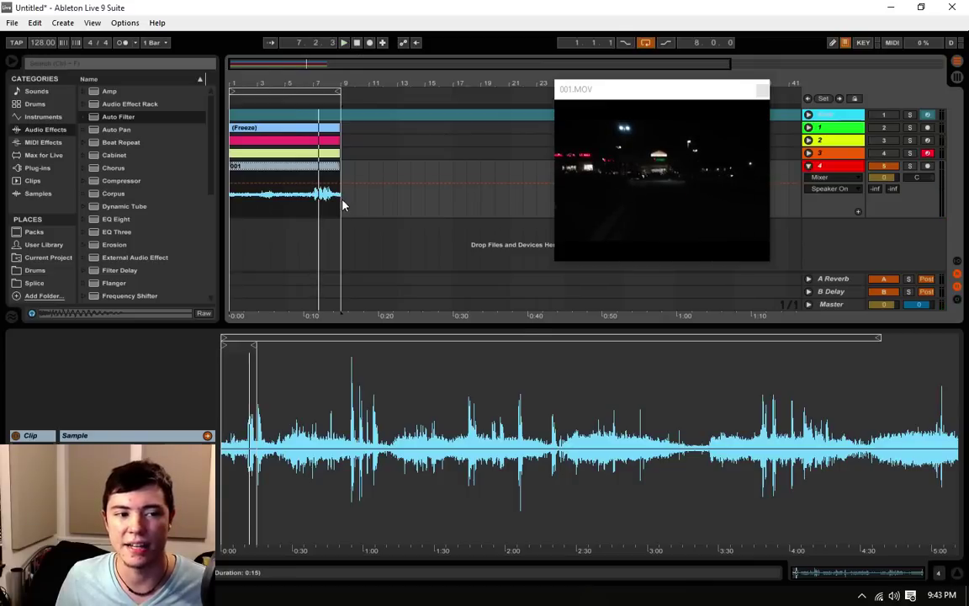
pyautogui.moveTo(341, 205); pyautogui.dragTo(315, 199)
pyautogui.click(315, 199)
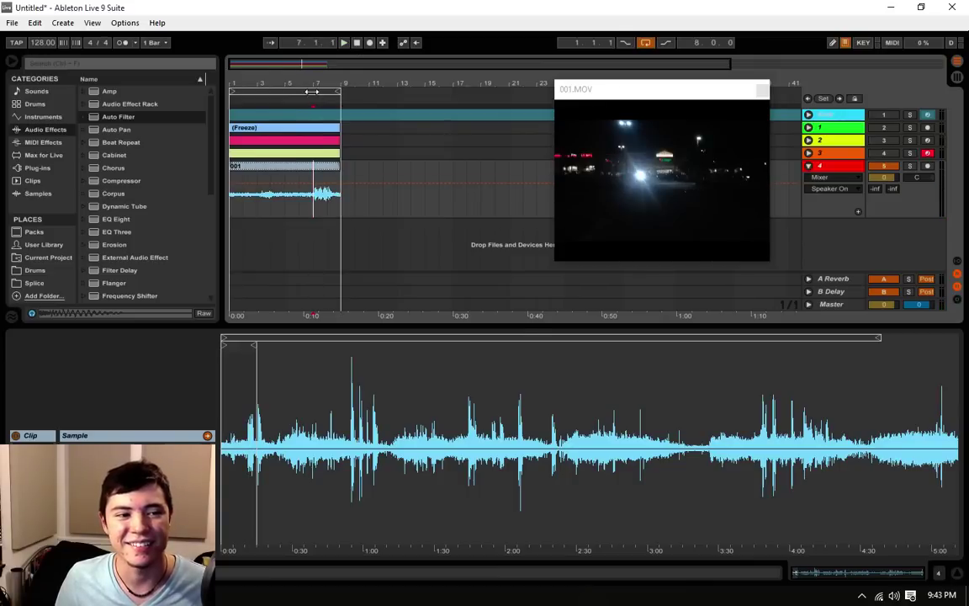
pyautogui.press('space')
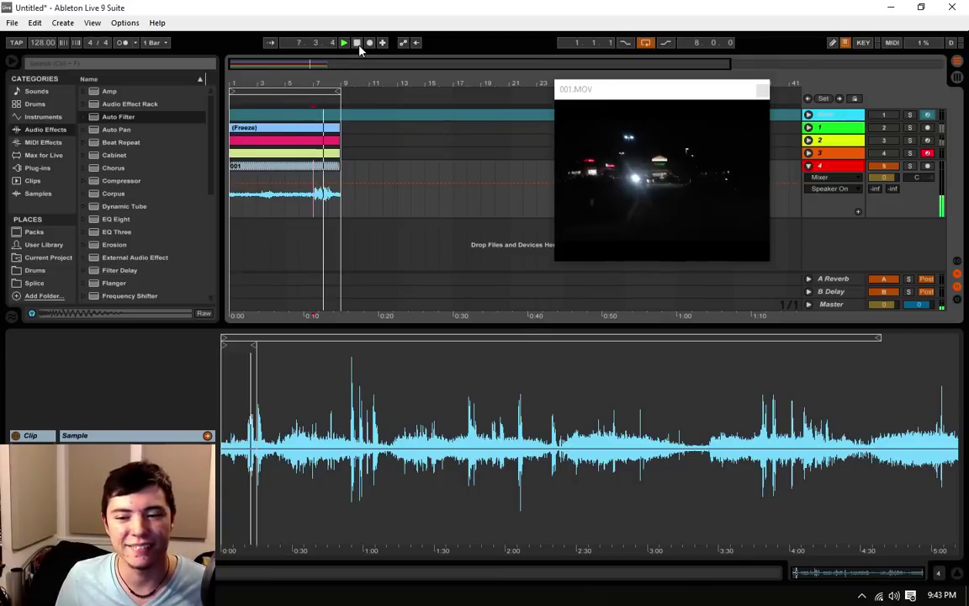
pyautogui.click(357, 43)
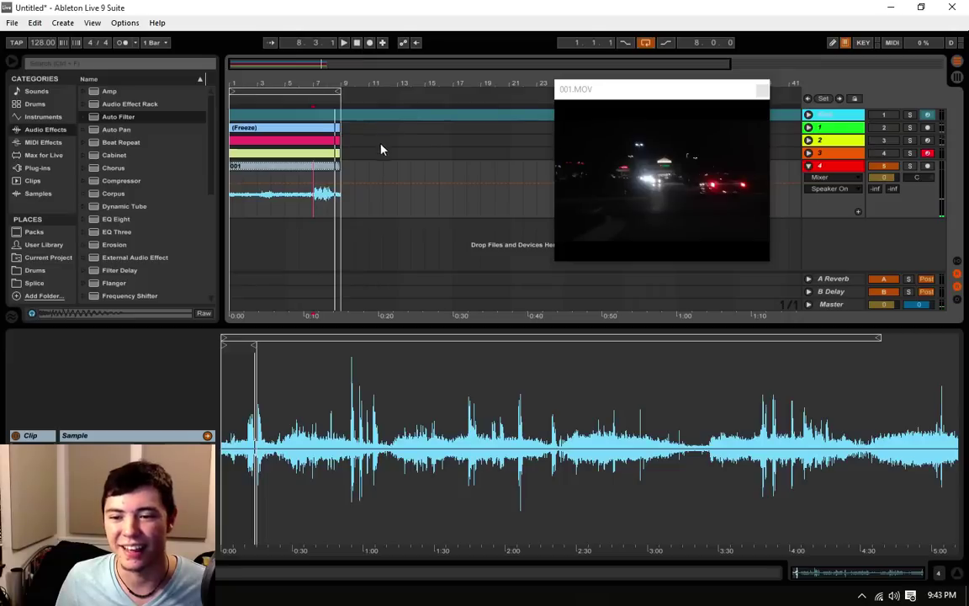
pyautogui.click(339, 210)
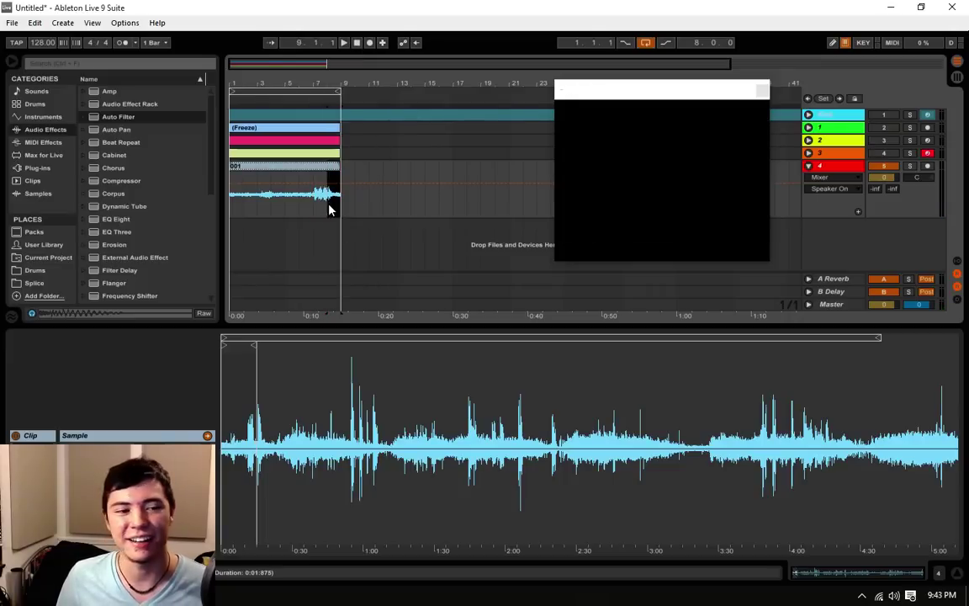
pyautogui.click(313, 209)
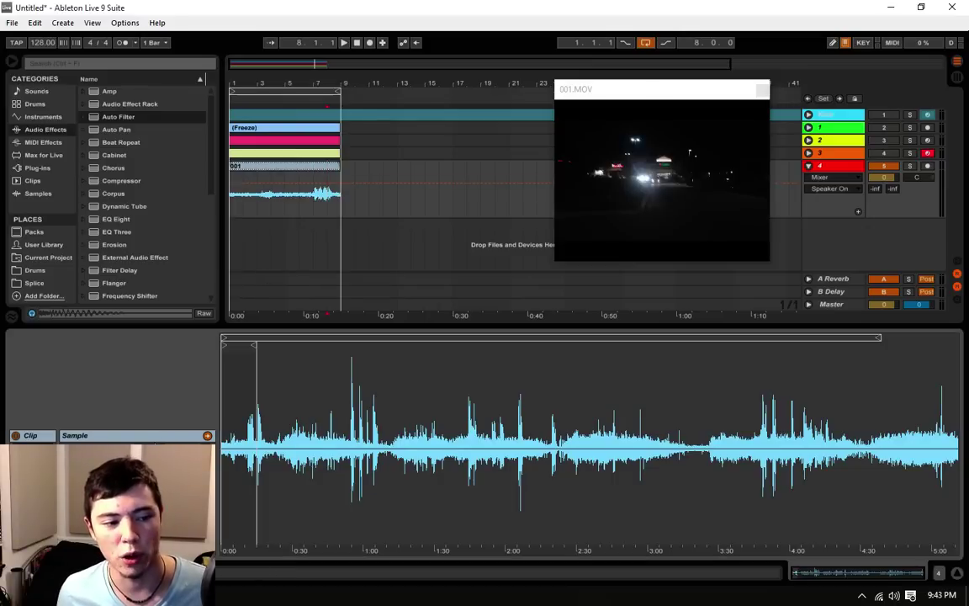
# - Enable warping on the 001 clip and stretch it by moving the point at bar 9 to about bar 17
pyautogui.click(155, 449)
pyautogui.click(432, 354)
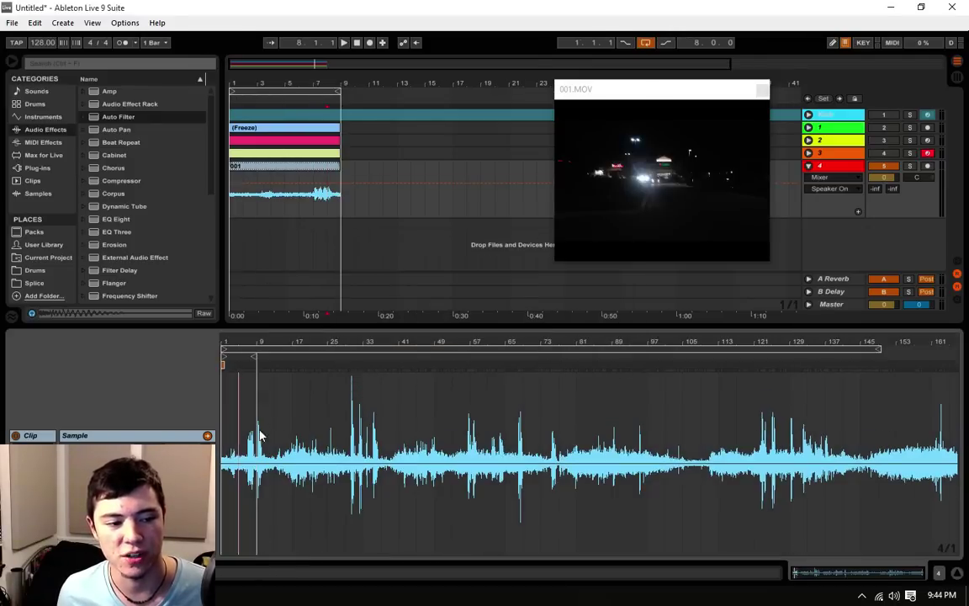
pyautogui.moveTo(256, 364); pyautogui.dragTo(293, 366)
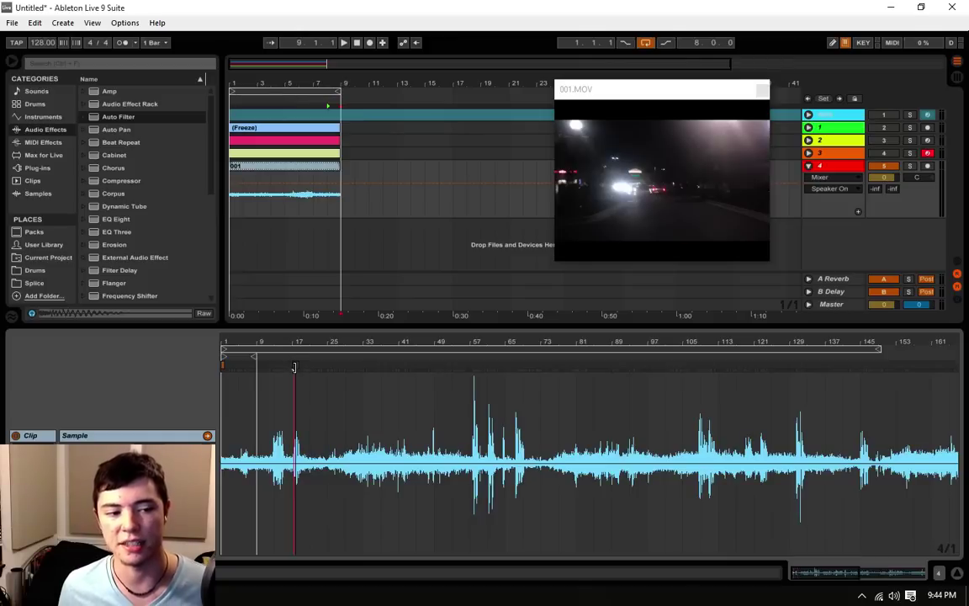
# - Set the 001 clip's warp marker at about bar 17 and close the Video Window
pyautogui.moveTo(294, 367); pyautogui.dragTo(291, 366)
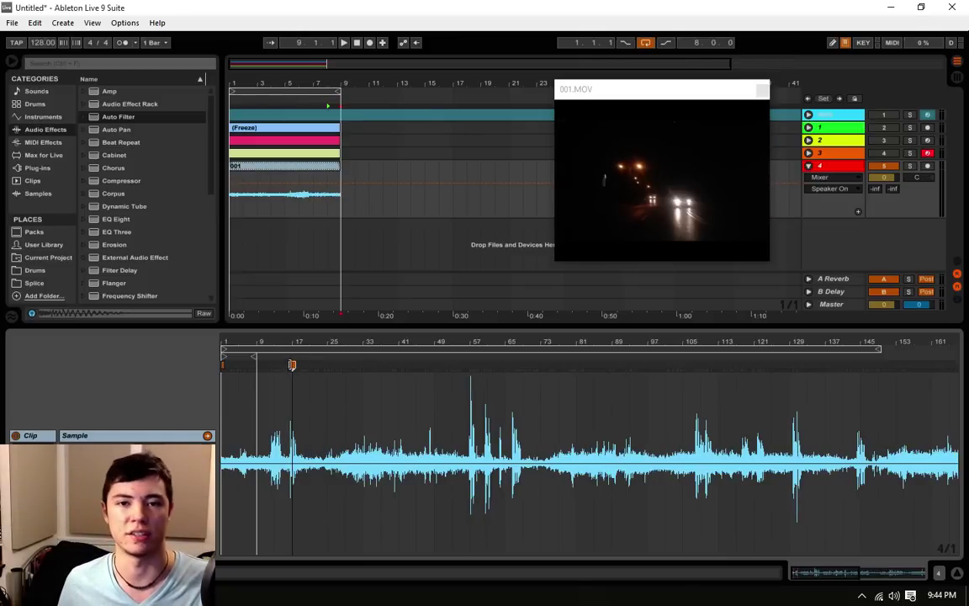
pyautogui.click(340, 213)
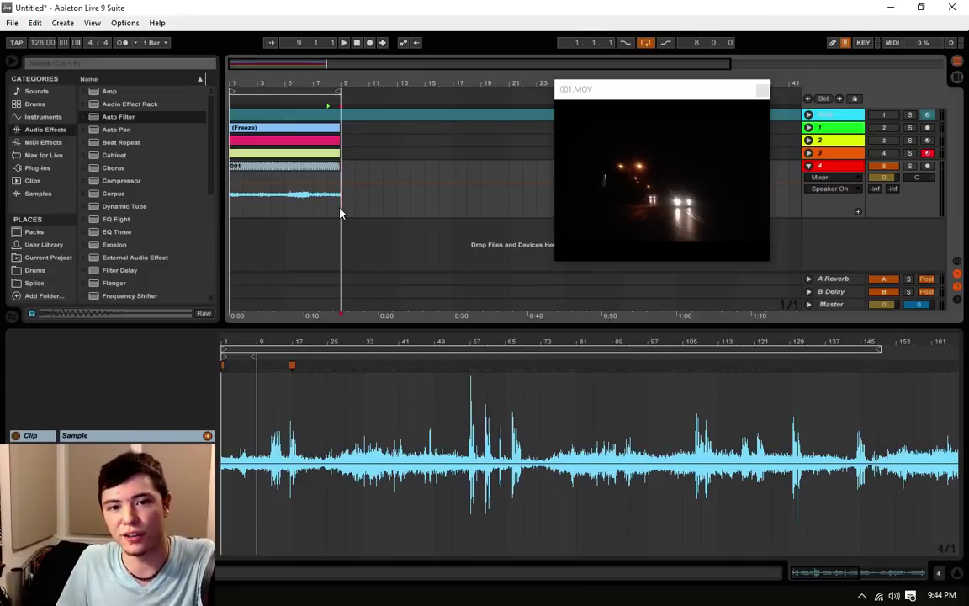
pyautogui.click(293, 401)
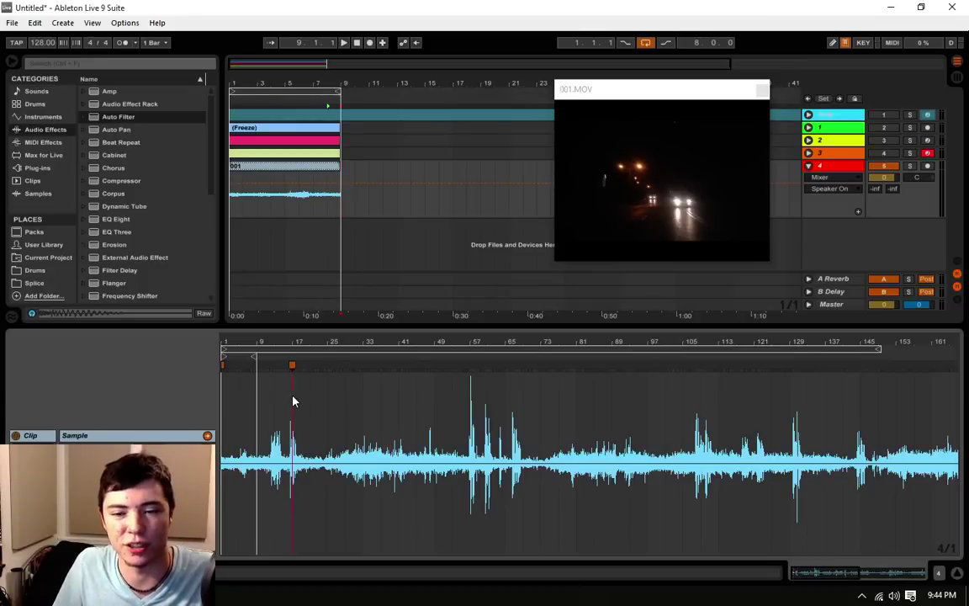
pyautogui.click(762, 88)
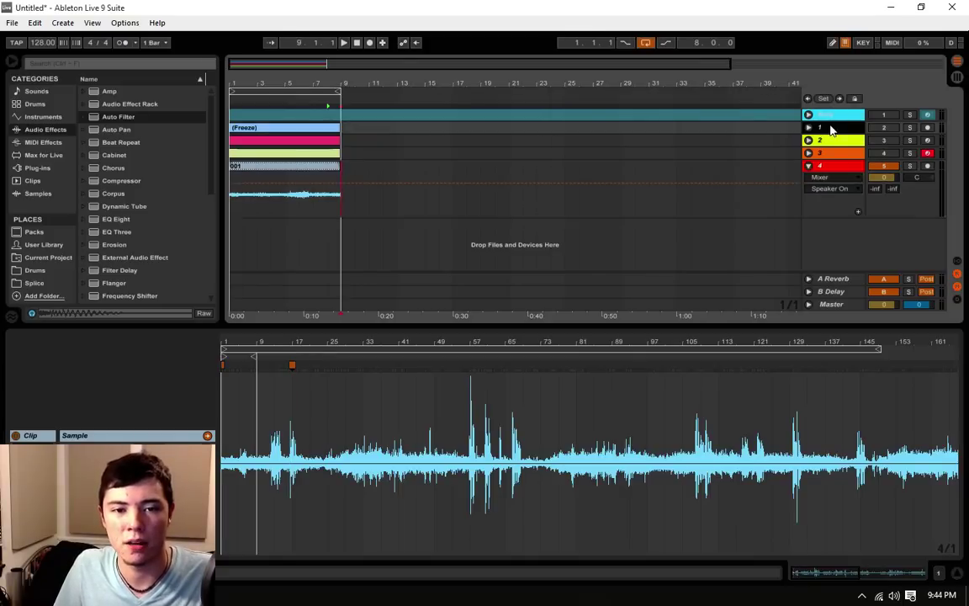
# - Fold track 4 and reactivate the Kick track and tracks 1, 2 and 3
pyautogui.click(828, 144)
pyautogui.click(827, 140)
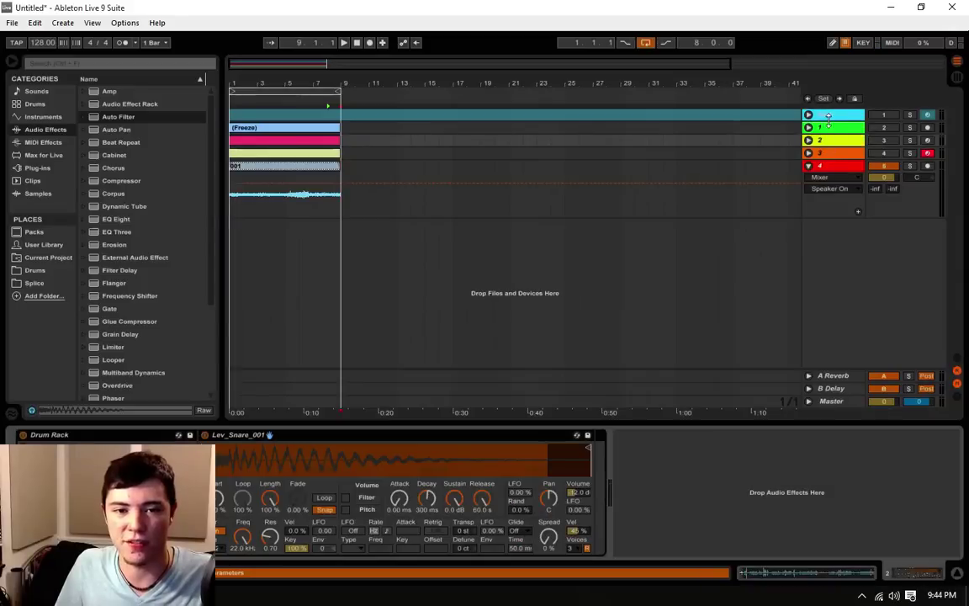
pyautogui.click(808, 166)
pyautogui.click(830, 152)
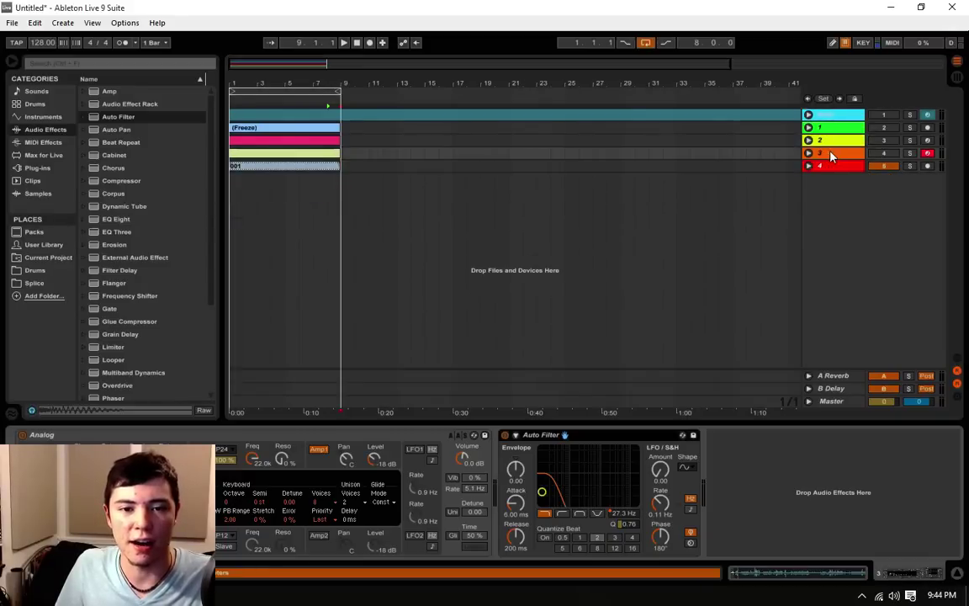
pyautogui.click(884, 153)
pyautogui.click(886, 141)
pyautogui.click(886, 141)
pyautogui.click(884, 115)
pyautogui.click(883, 128)
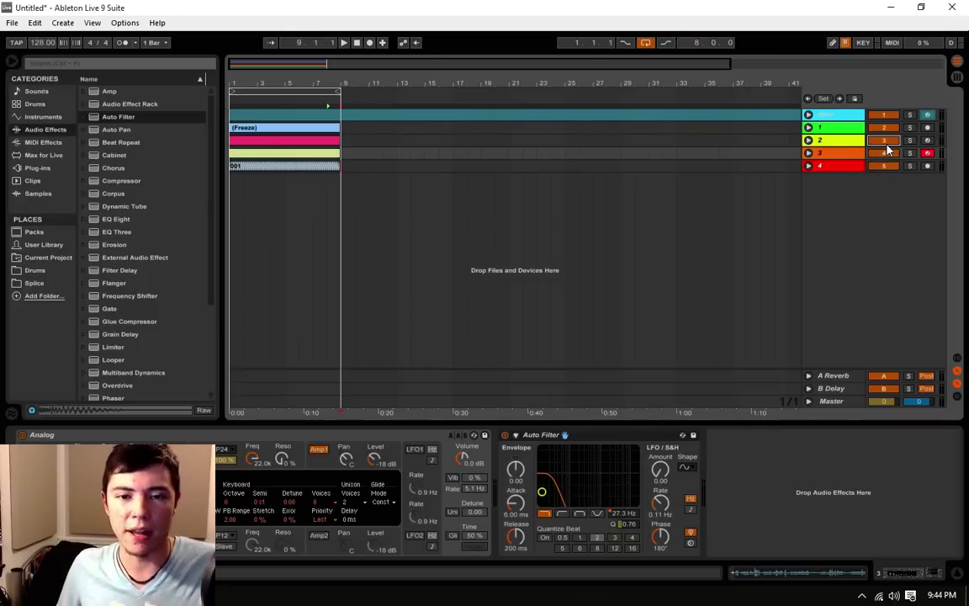
pyautogui.click(841, 116)
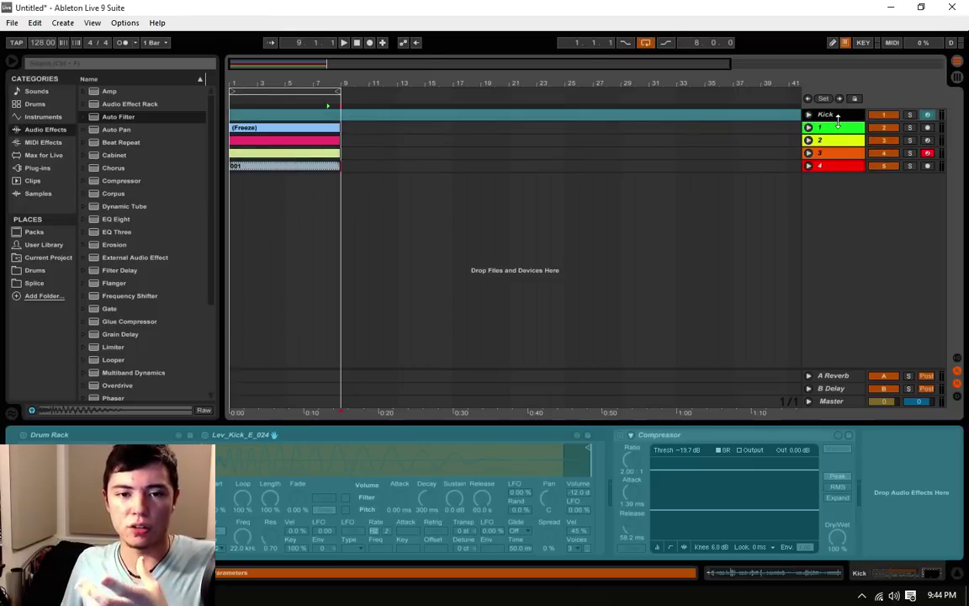
pyautogui.click(842, 128)
pyautogui.click(843, 116)
pyautogui.click(849, 127)
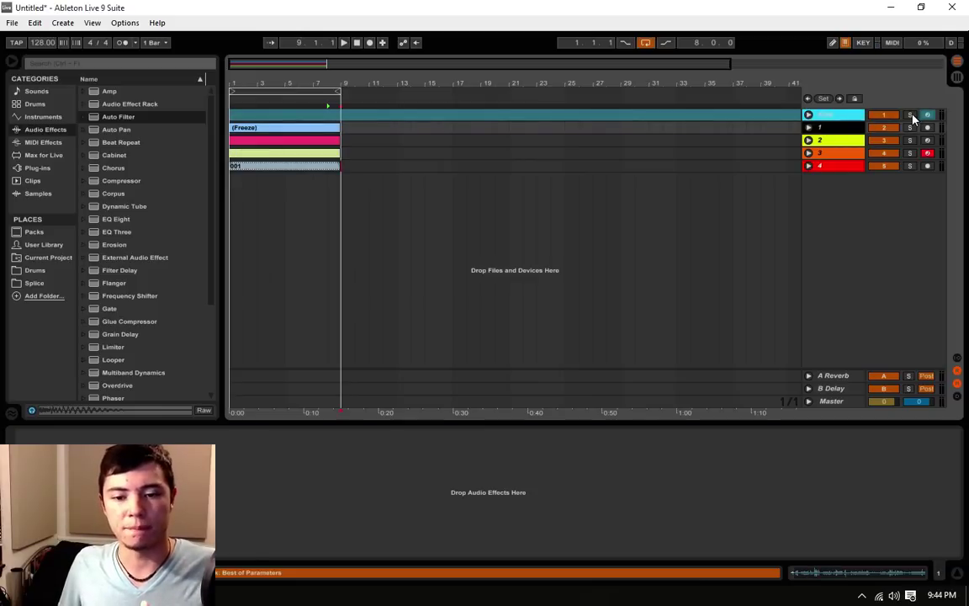
# - Solo the Kick track and tracks 1 to 4 one at a time, clear the solo, and unfold track 1
pyautogui.click(910, 114)
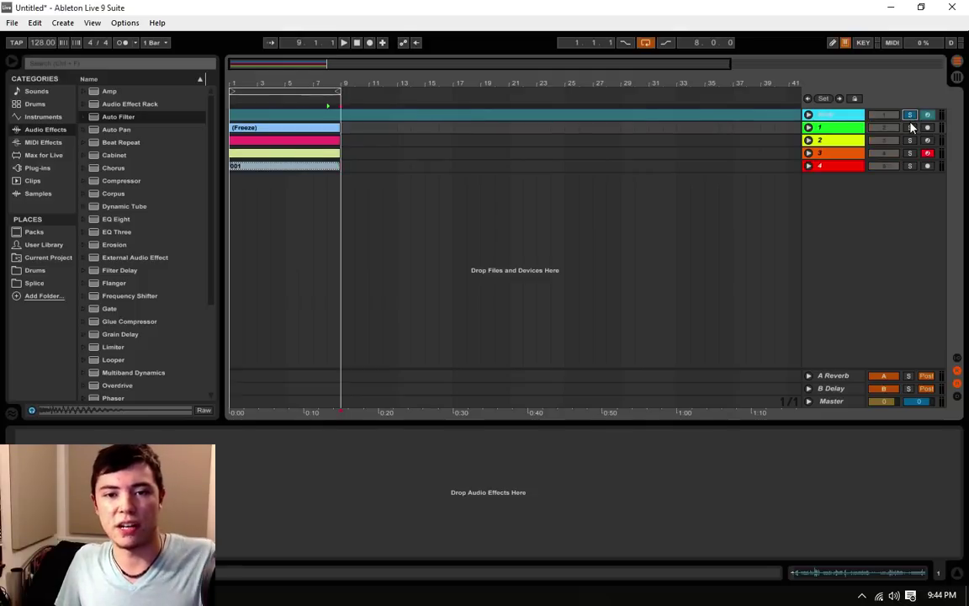
pyautogui.click(909, 127)
pyautogui.click(909, 139)
pyautogui.click(909, 153)
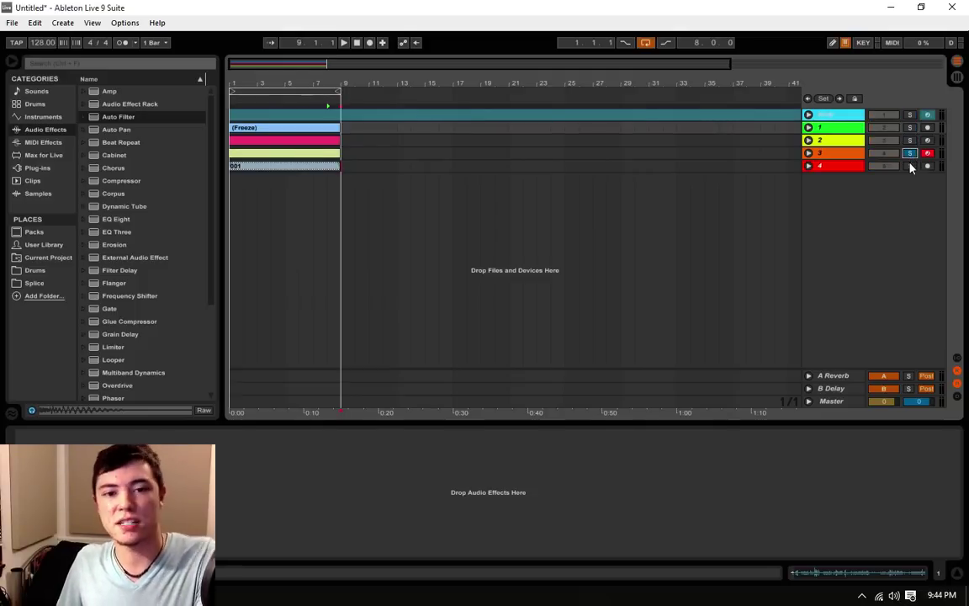
pyautogui.click(910, 165)
pyautogui.click(910, 153)
pyautogui.click(910, 151)
pyautogui.press('u')
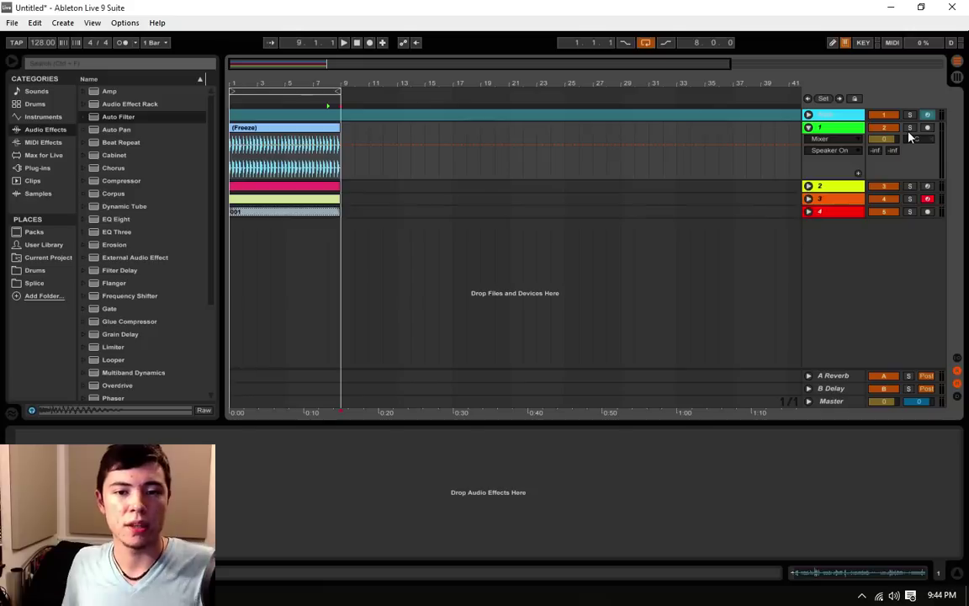
# - Solo track 1 and add the Kick track and tracks 2, 3 and 4 to the solo
pyautogui.click(910, 186)
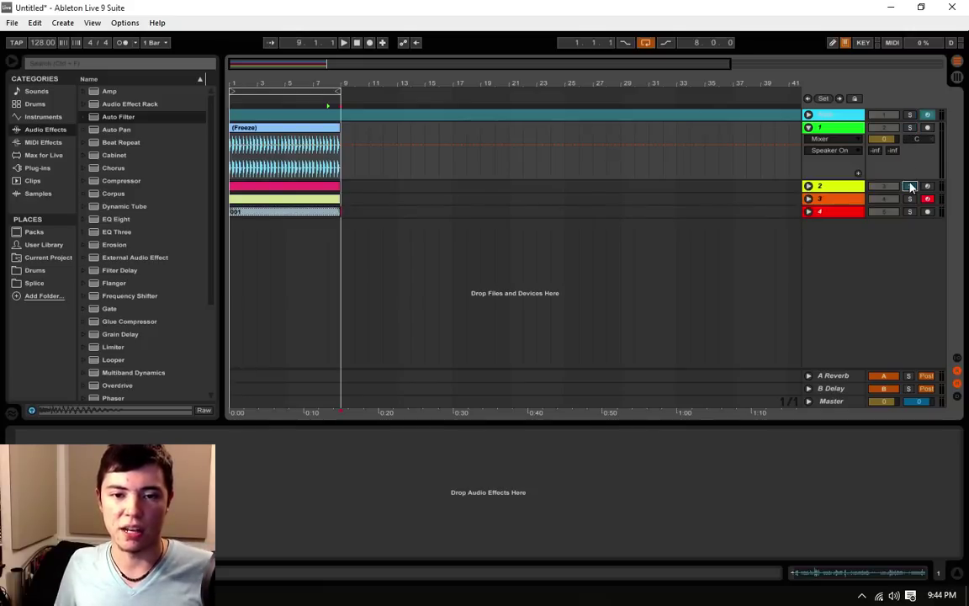
pyautogui.click(910, 127)
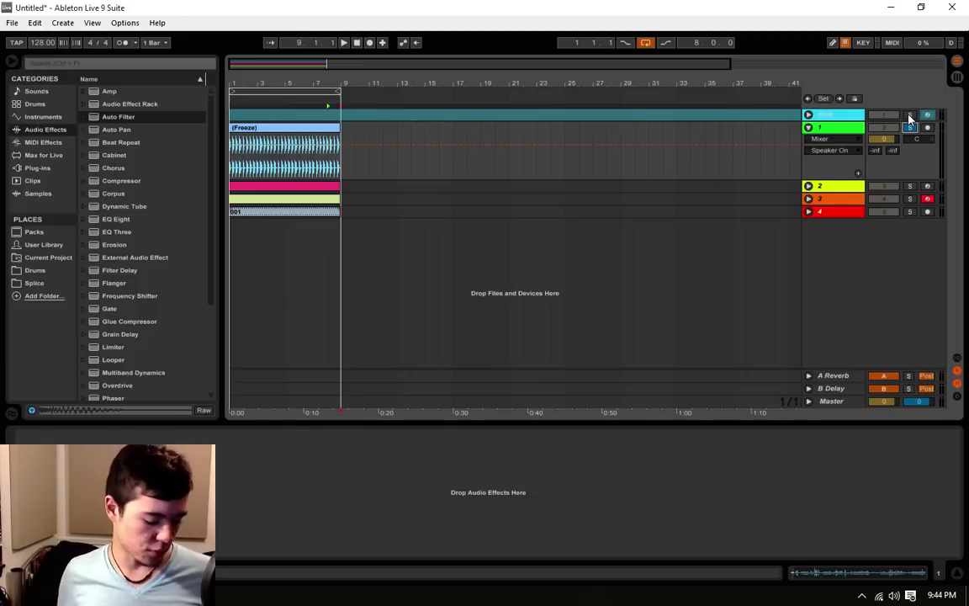
pyautogui.keyDown('ctrl'); pyautogui.click(909, 115); pyautogui.keyUp('ctrl')
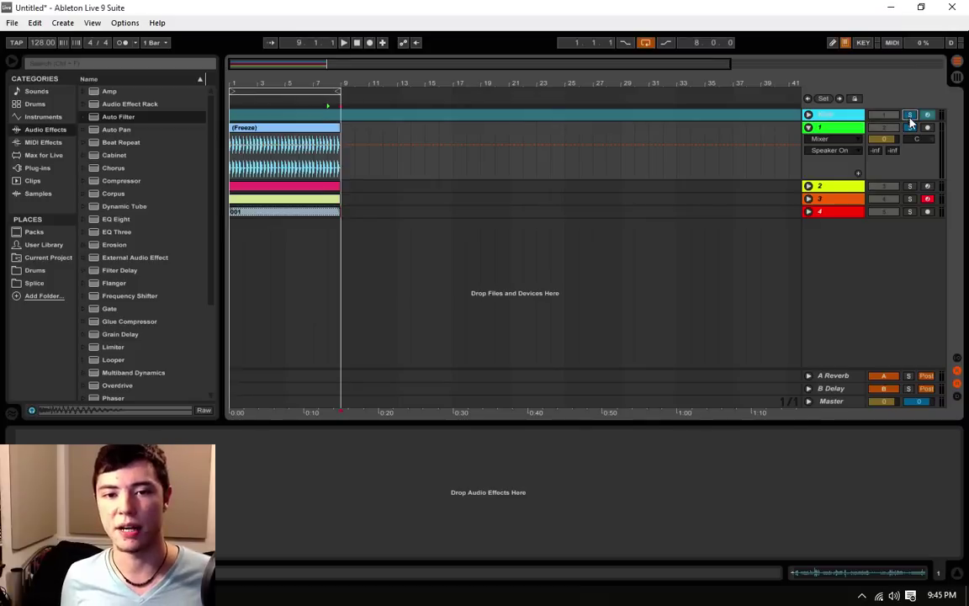
pyautogui.keyDown('ctrl'); pyautogui.click(909, 186); pyautogui.keyUp('ctrl')
pyautogui.keyDown('ctrl'); pyautogui.click(910, 200); pyautogui.keyUp('ctrl')
pyautogui.keyDown('ctrl'); pyautogui.click(910, 211); pyautogui.keyUp('ctrl')
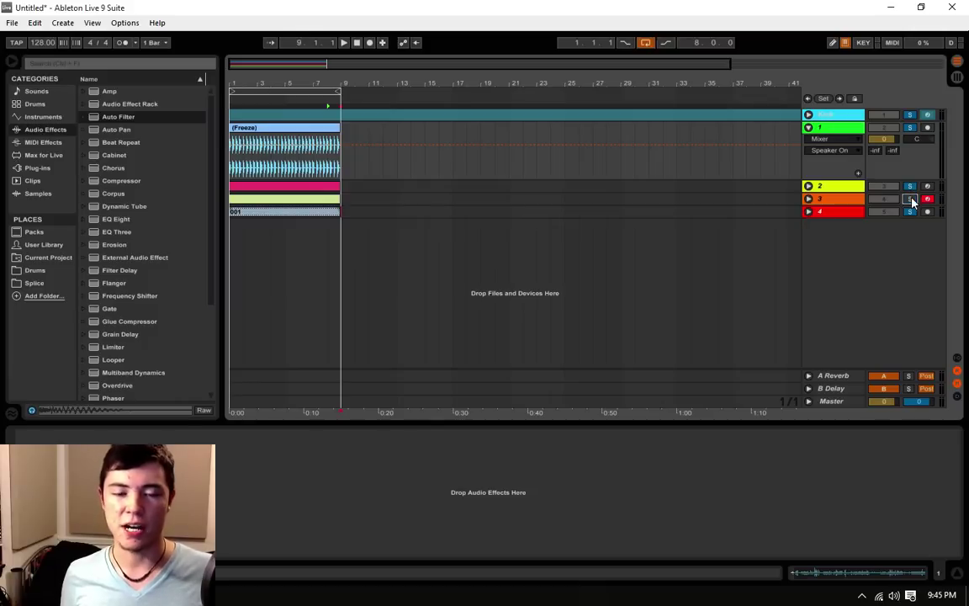
# - Toggle the solos of tracks 1 to 4 individually, leaving the Kick track and tracks 1, 2 and 3 soloed together
pyautogui.keyDown('ctrl'); pyautogui.click(911, 128); pyautogui.keyUp('ctrl')
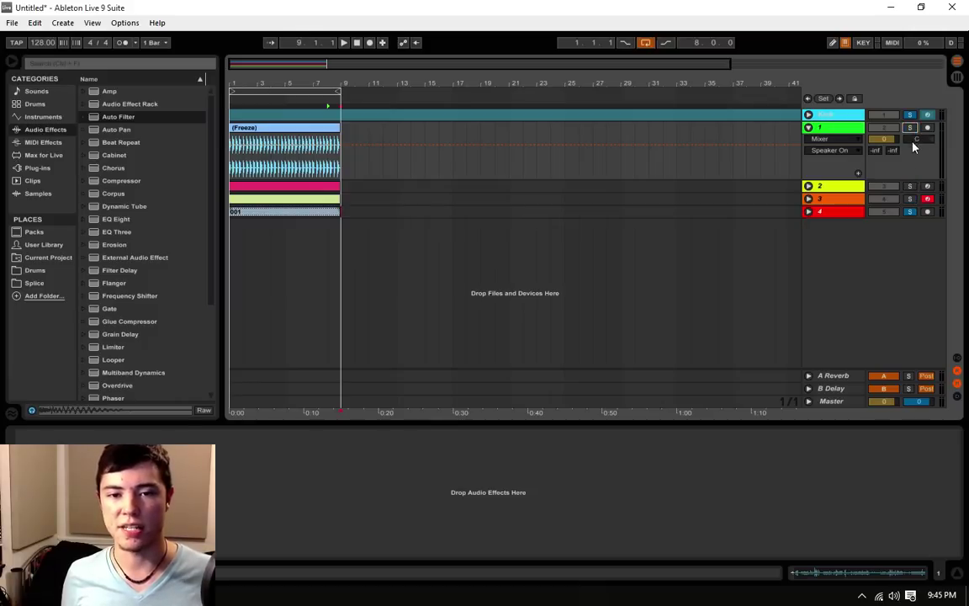
pyautogui.keyDown('ctrl'); pyautogui.click(910, 212); pyautogui.keyUp('ctrl')
pyautogui.keyDown('ctrl'); pyautogui.click(910, 198); pyautogui.keyUp('ctrl')
pyautogui.keyDown('ctrl'); pyautogui.click(909, 186); pyautogui.keyUp('ctrl')
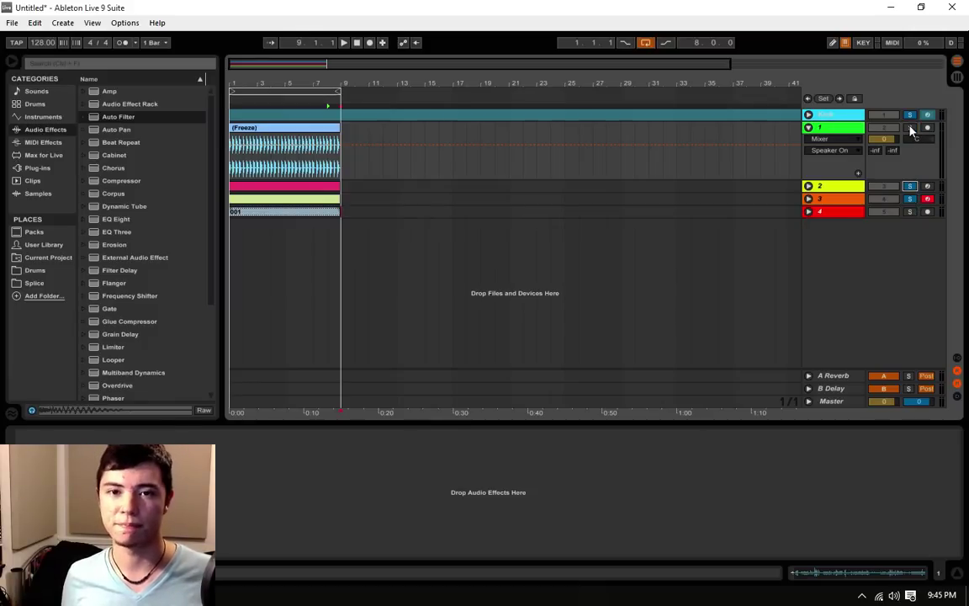
pyautogui.keyDown('ctrl'); pyautogui.click(909, 127); pyautogui.keyUp('ctrl')
pyautogui.keyDown('ctrl'); pyautogui.click(910, 187); pyautogui.keyUp('ctrl')
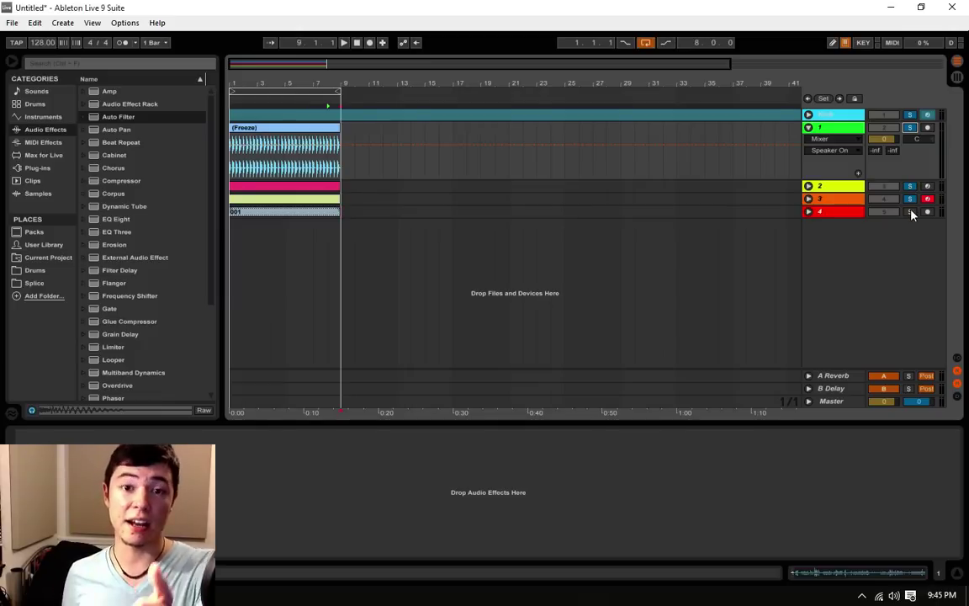
# - Solo track 3 exclusively, add track 2 to the solo, and clear all solos
pyautogui.click(909, 198)
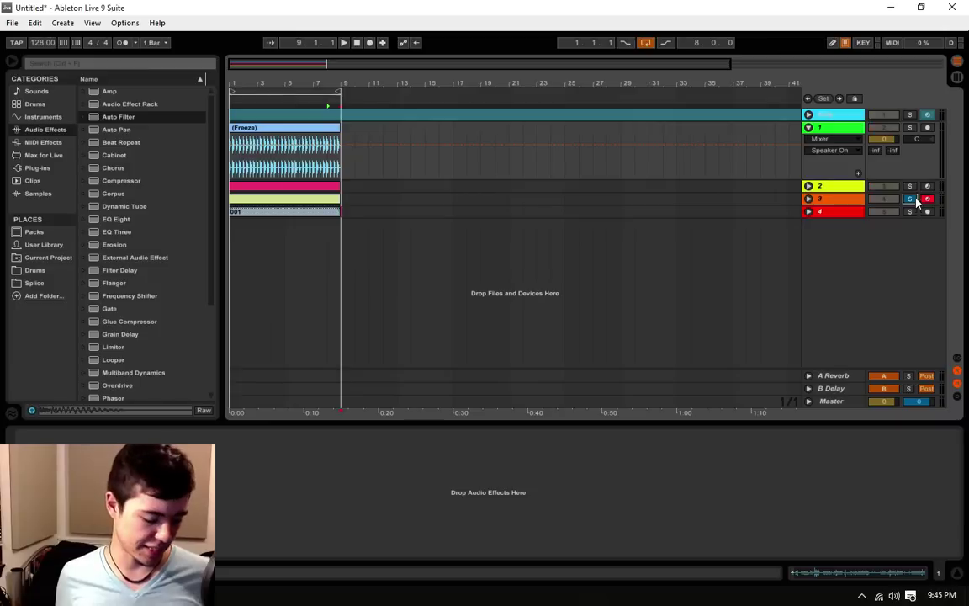
pyautogui.keyDown('ctrl'); pyautogui.click(909, 186); pyautogui.keyUp('ctrl')
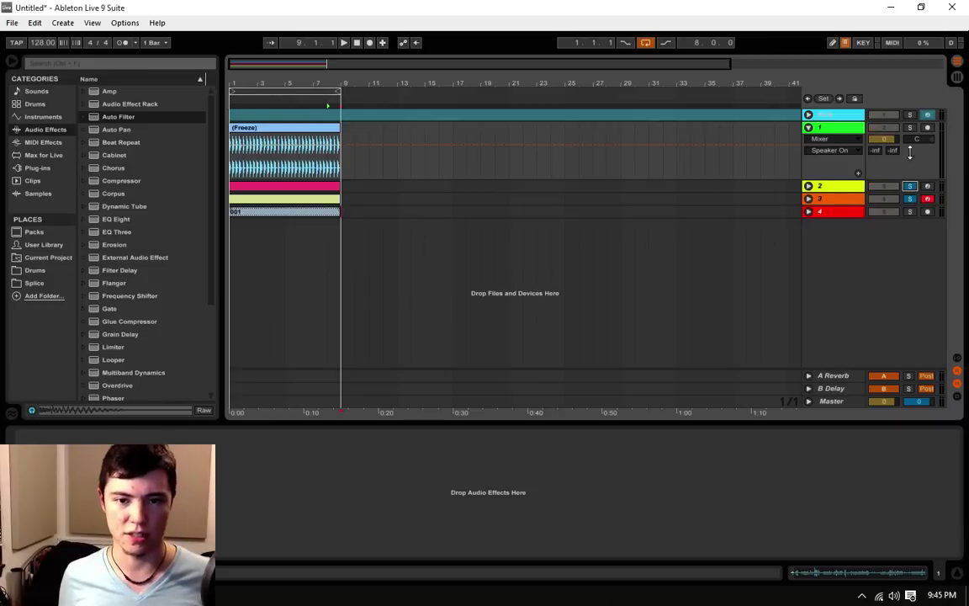
pyautogui.click(911, 212)
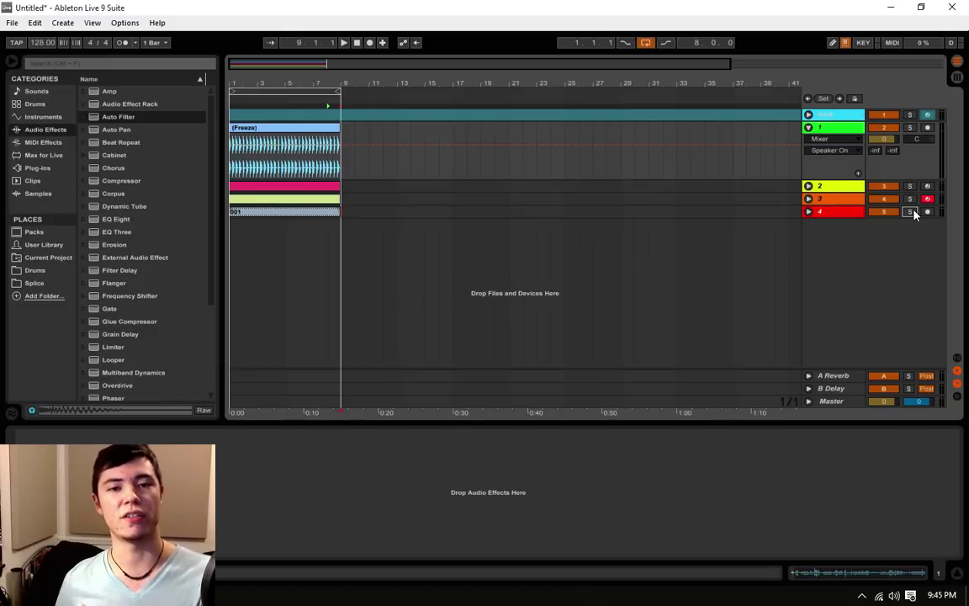